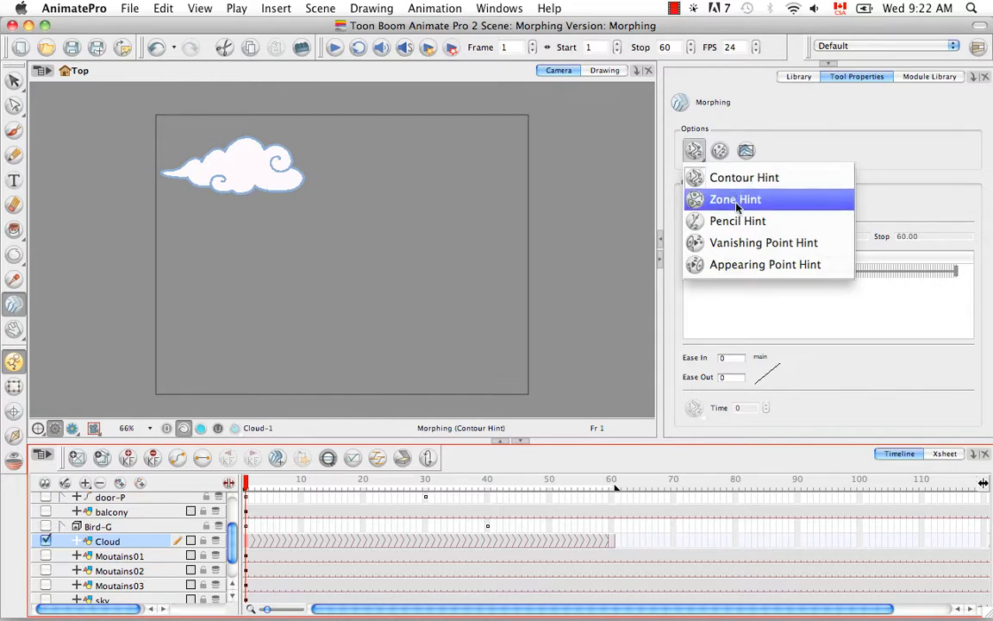
Step: Play back the Cloud layer's morphing and look over the available morphing hint types
{"action": "left_click", "coordinate": [612, 440]}
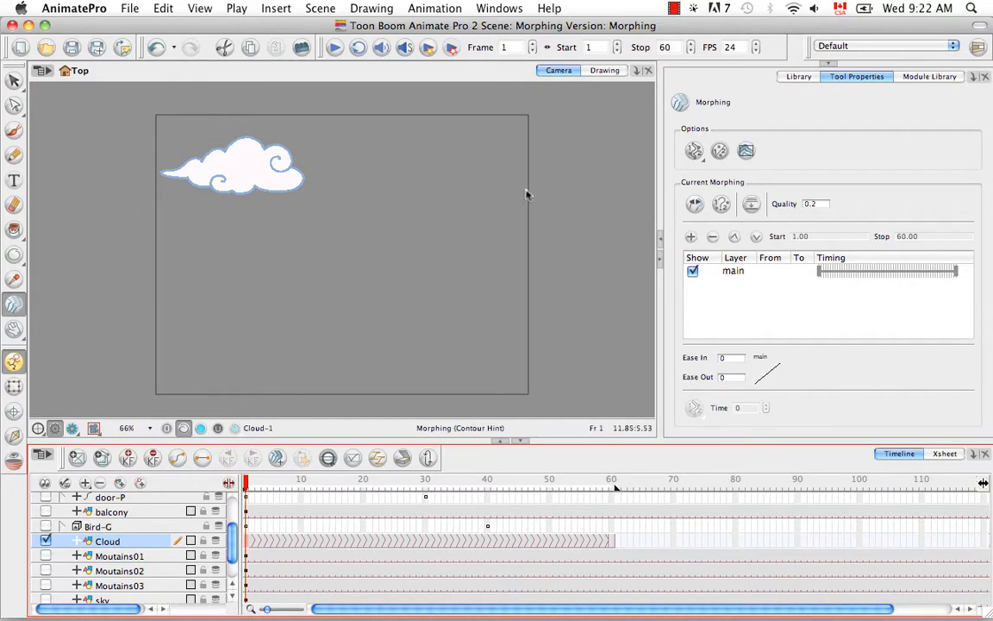
{"action": "left_click", "coordinate": [334, 47]}
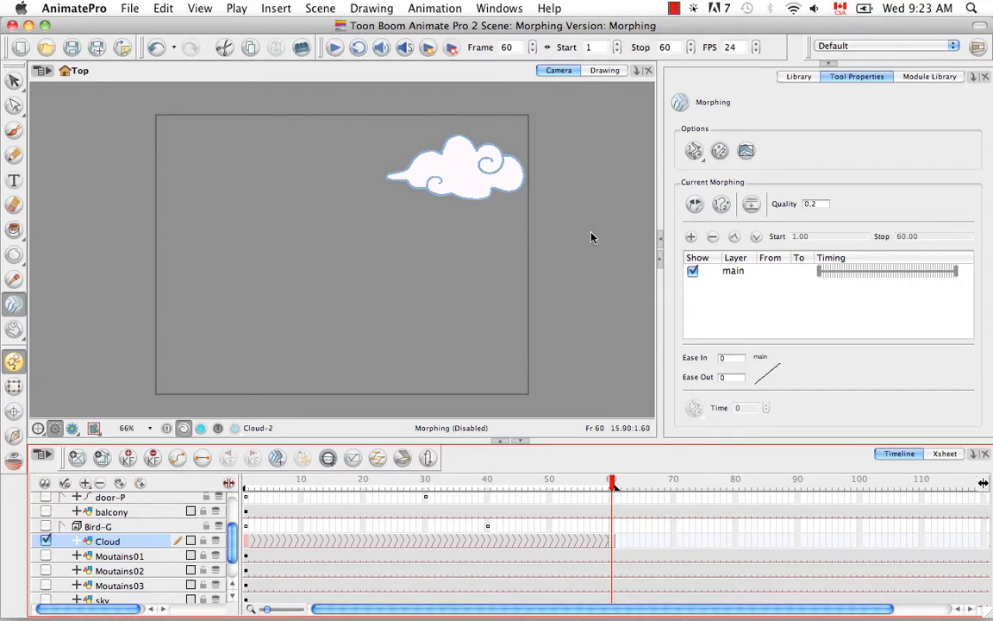
{"action": "left_click", "coordinate": [698, 155]}
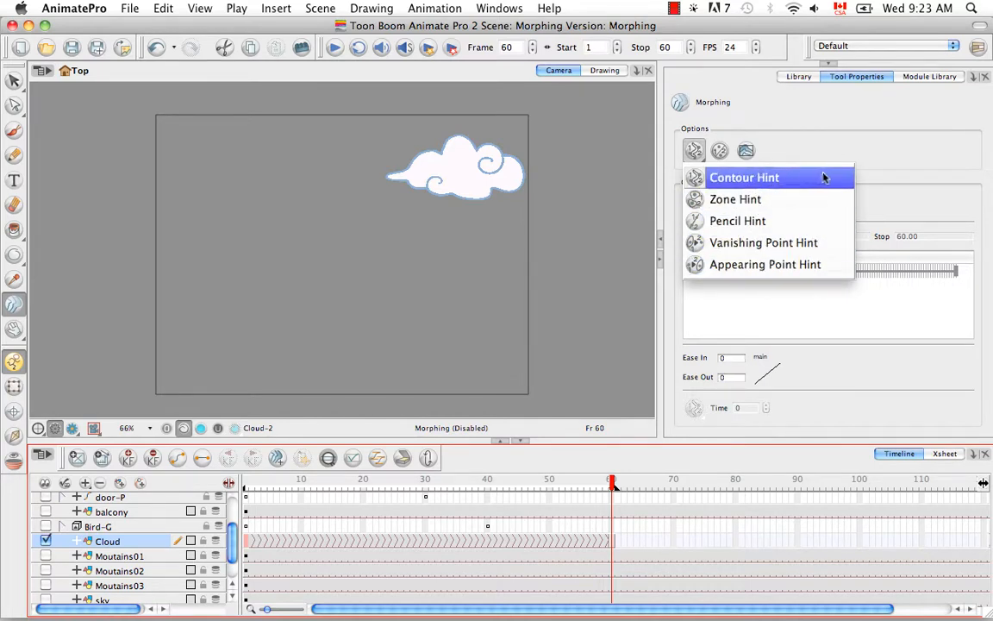
{"action": "left_click", "coordinate": [869, 165]}
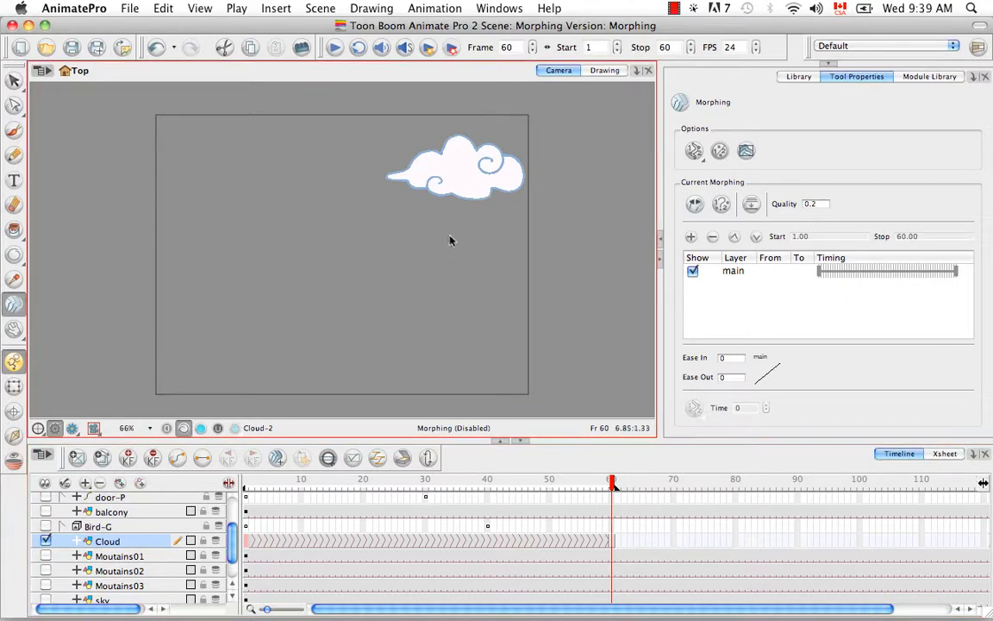
Step: Automatically generate morphing hints on the Cloud layer's source drawing at frame 1
{"action": "left_click", "coordinate": [249, 485]}
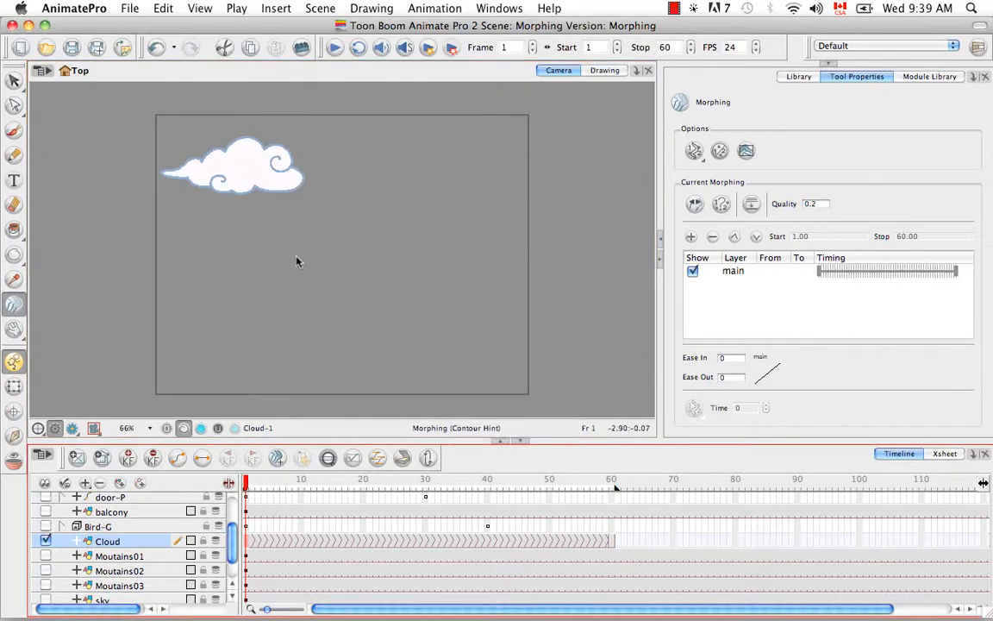
{"action": "key", "text": "super+equal"}
{"action": "key", "text": "super+equal"}
{"action": "key", "text": "super+equal"}
{"action": "key", "text": "super+equal"}
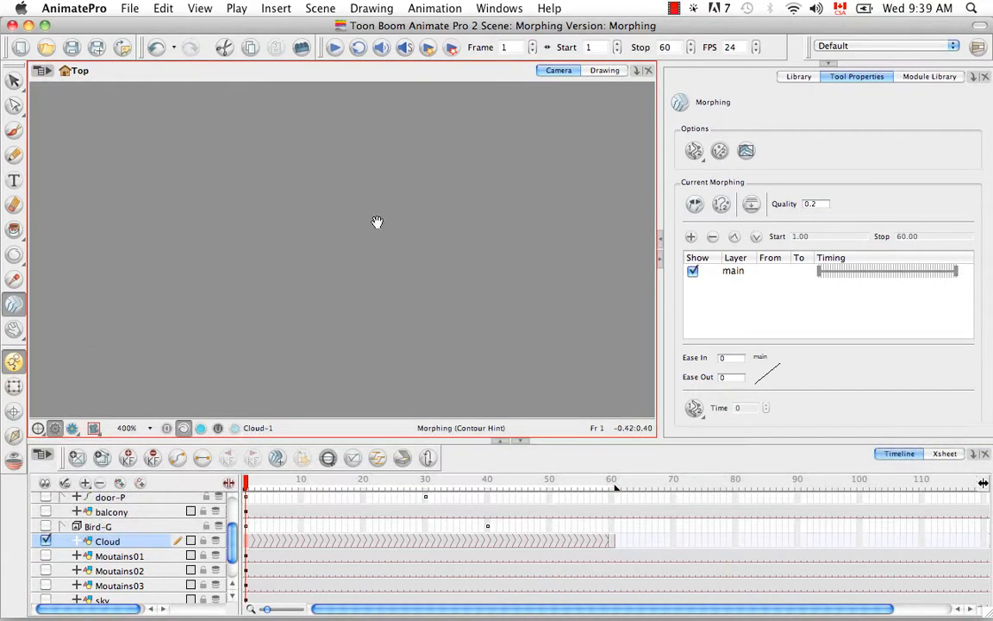
{"action": "key", "text": "space"}
{"action": "left_click_drag", "start_coordinate": [380, 225], "coordinate": [512, 347]}
{"action": "left_click_drag", "start_coordinate": [343, 213], "coordinate": [523, 330]}
{"action": "left_click_drag", "start_coordinate": [358, 235], "coordinate": [483, 250]}
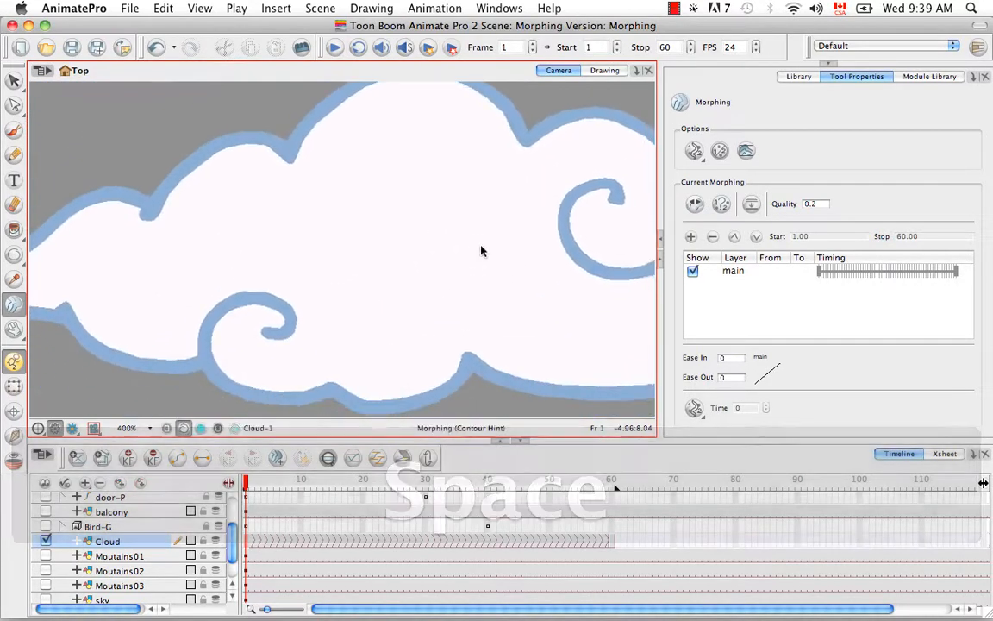
{"action": "key", "text": "super+minus"}
{"action": "key", "text": "super+minus"}
{"action": "key", "text": "super+minus"}
{"action": "key", "text": "super+minus"}
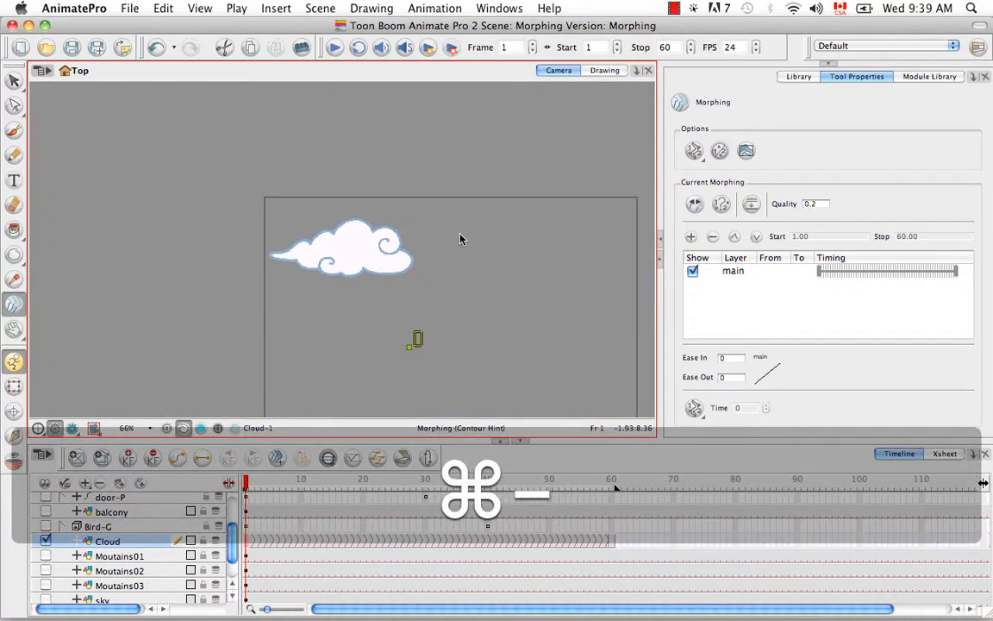
{"action": "key", "text": "super+equal"}
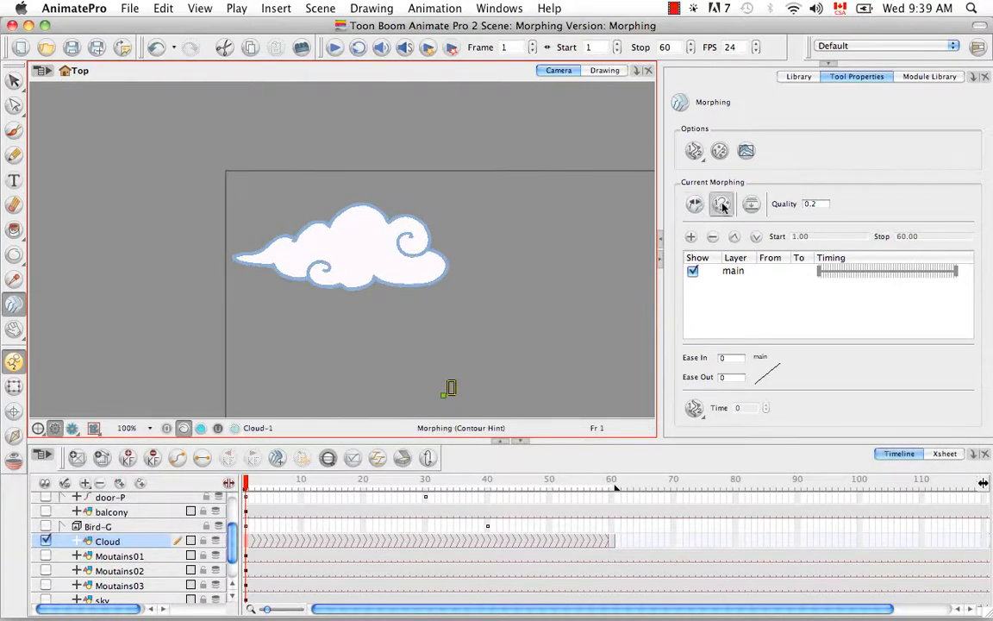
{"action": "left_click", "coordinate": [722, 203]}
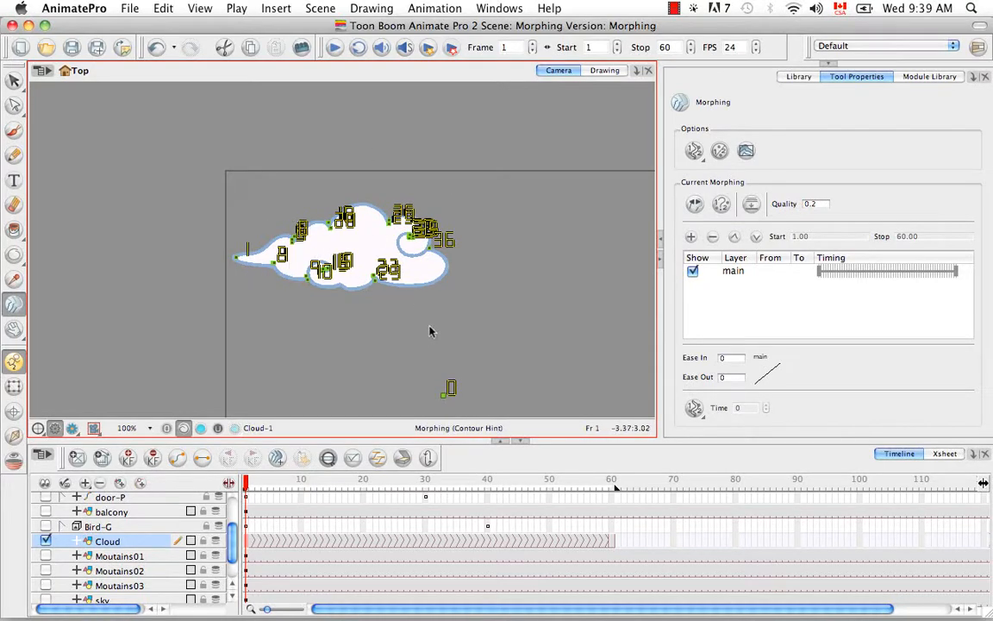
Step: Inspect the generated hints along the cloud's outline and set the hint type to Contour Hint
{"action": "key", "text": "super+equal"}
{"action": "key", "text": "super+equal"}
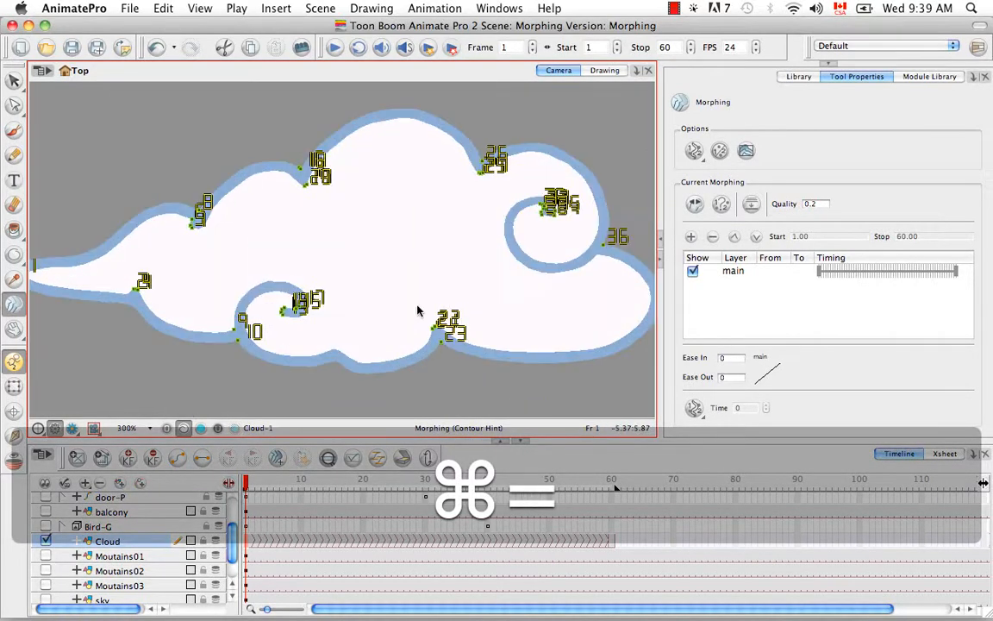
{"action": "key", "text": "super+equal"}
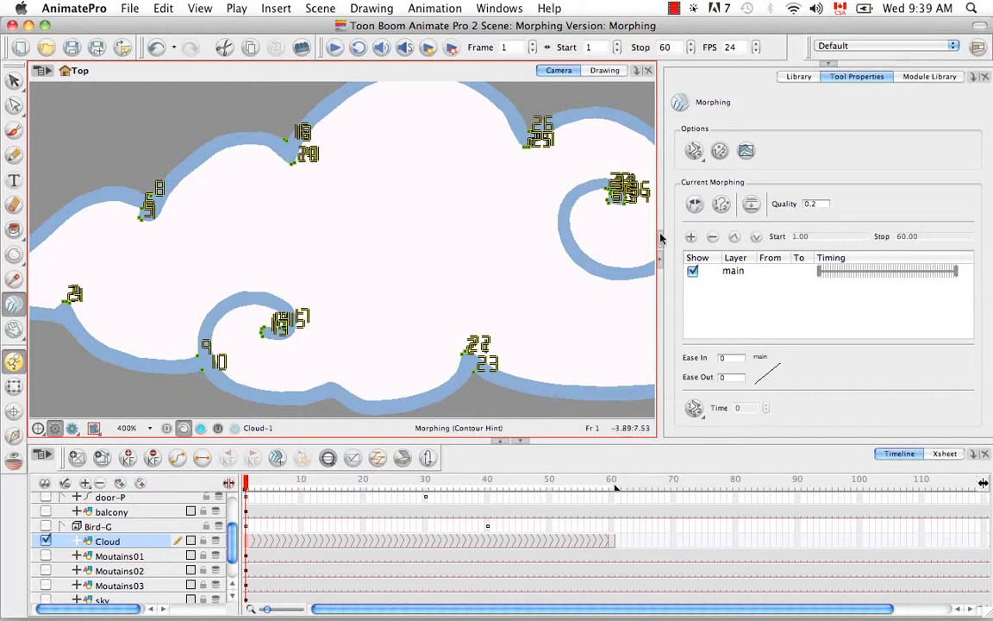
{"action": "left_click", "coordinate": [700, 156]}
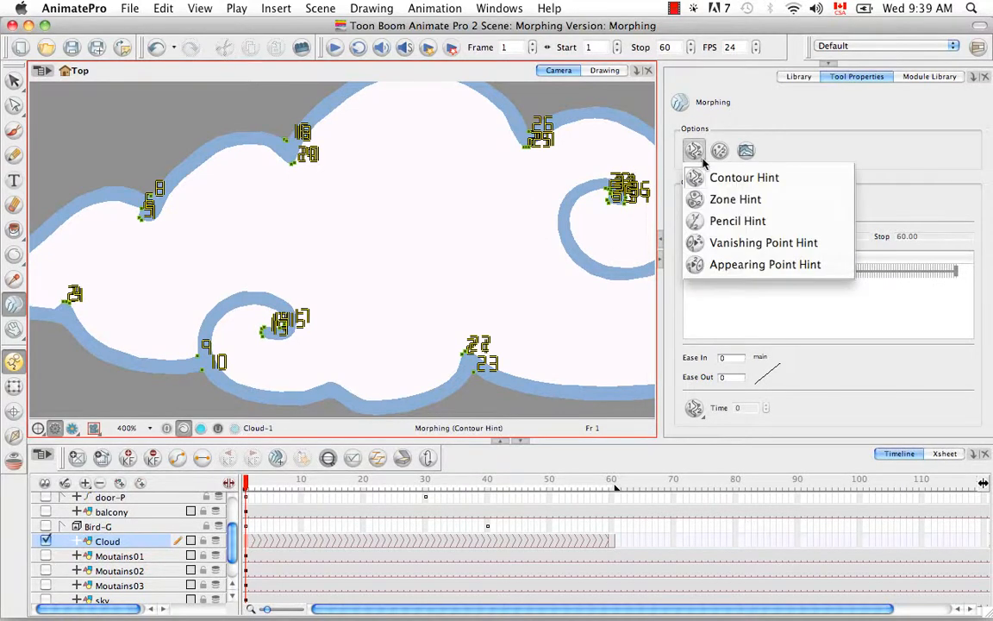
{"action": "left_click", "coordinate": [813, 179]}
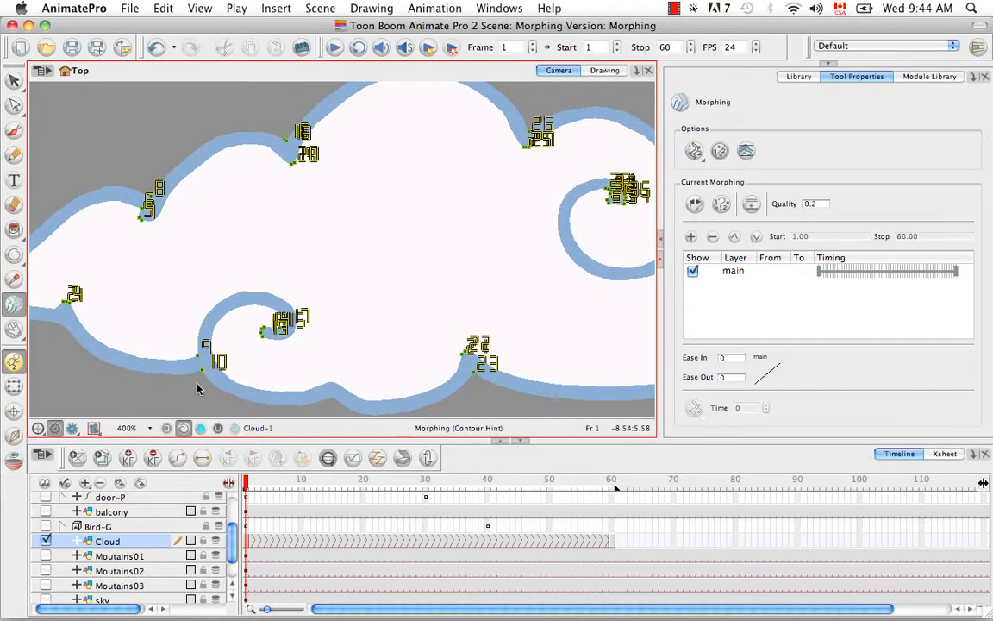
Step: Place a Zone Hint in the cloud's blue outline, near the notch between its lower lobes
{"action": "left_click", "coordinate": [694, 151]}
{"action": "left_click", "coordinate": [772, 201]}
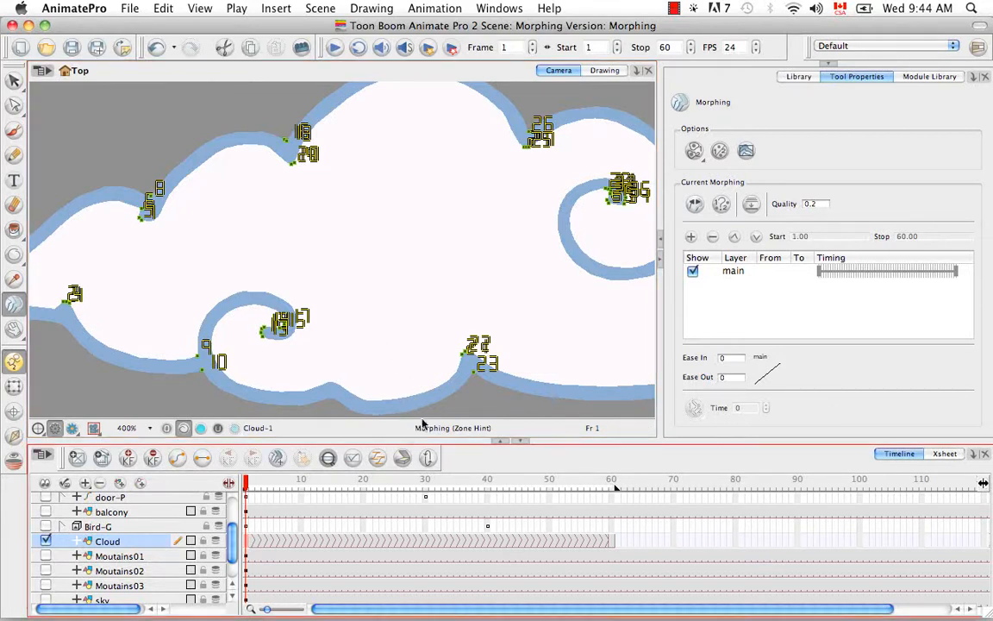
{"action": "left_click", "coordinate": [470, 399]}
{"action": "key", "text": "super+minus"}
{"action": "key", "text": "super+minus"}
{"action": "key", "text": "super+minus"}
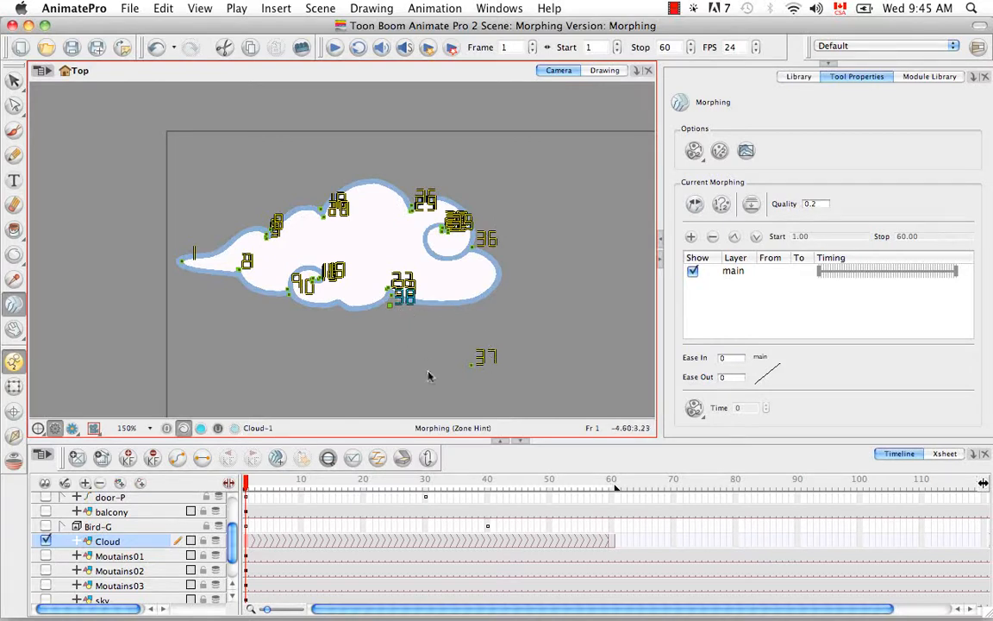
Step: Set the hint type to Pencil Hint and try the Line tool before returning to the Morphing tool
{"action": "left_click", "coordinate": [696, 152]}
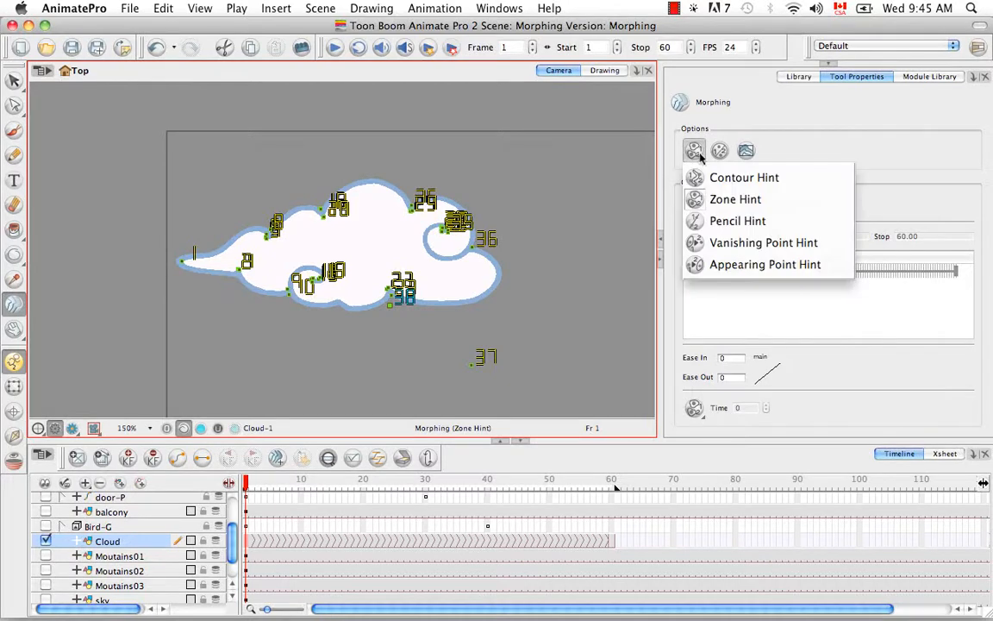
{"action": "left_click", "coordinate": [826, 230]}
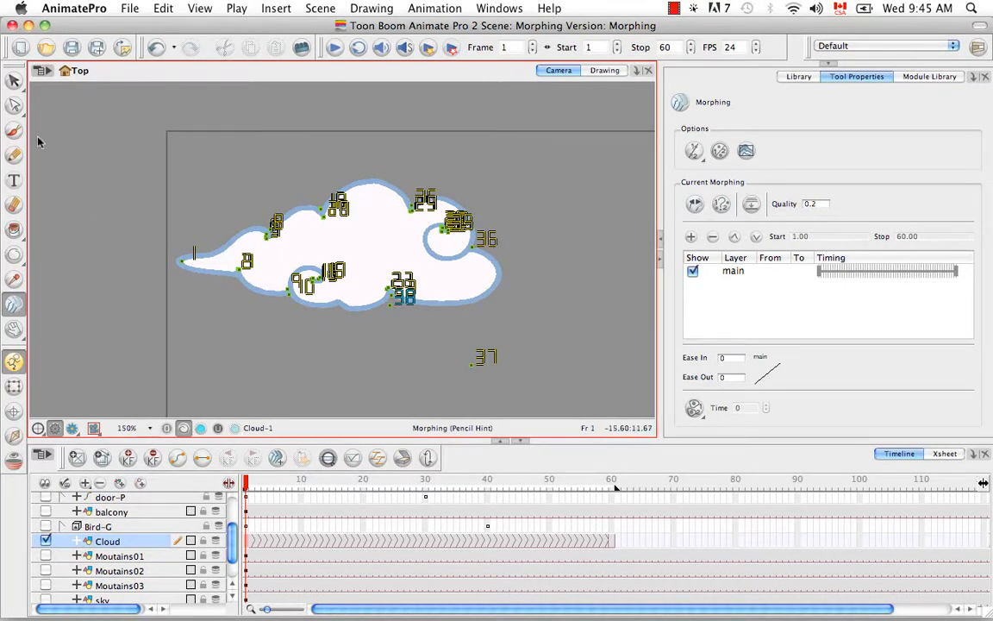
{"action": "left_click", "coordinate": [14, 255]}
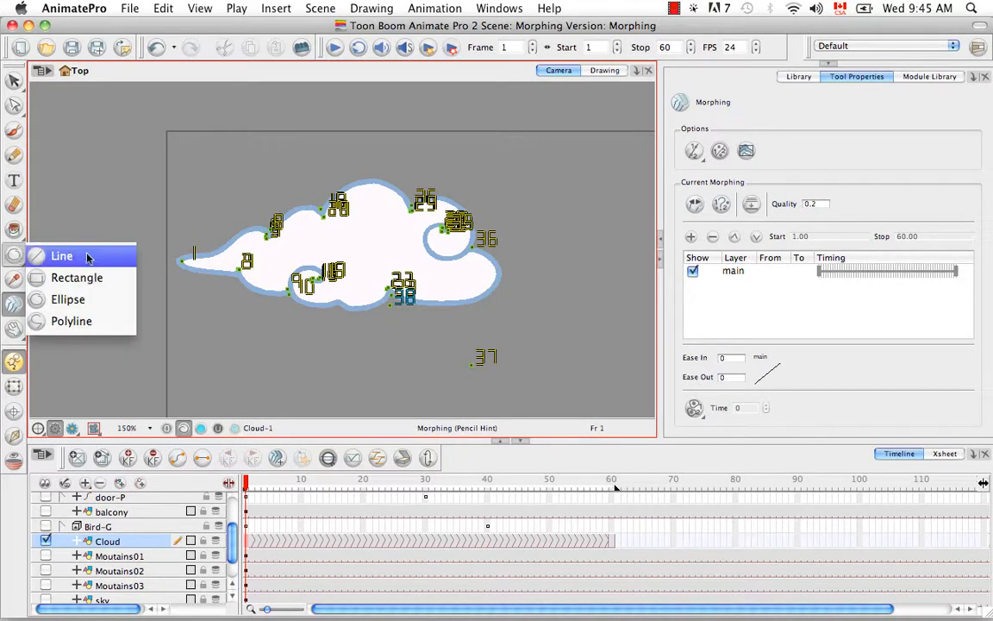
{"action": "left_click", "coordinate": [112, 299]}
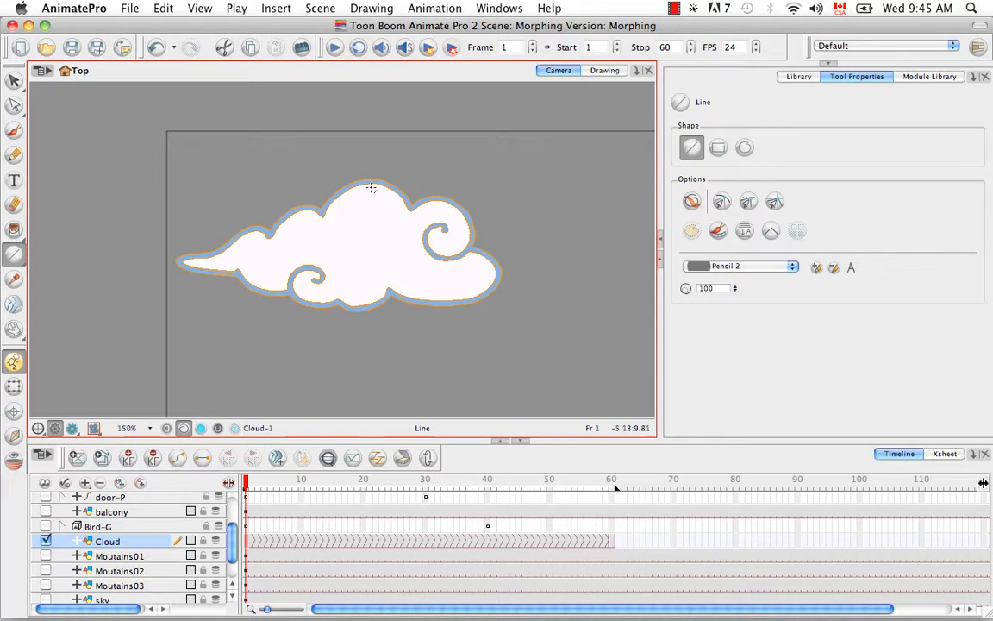
{"action": "left_click", "coordinate": [14, 303]}
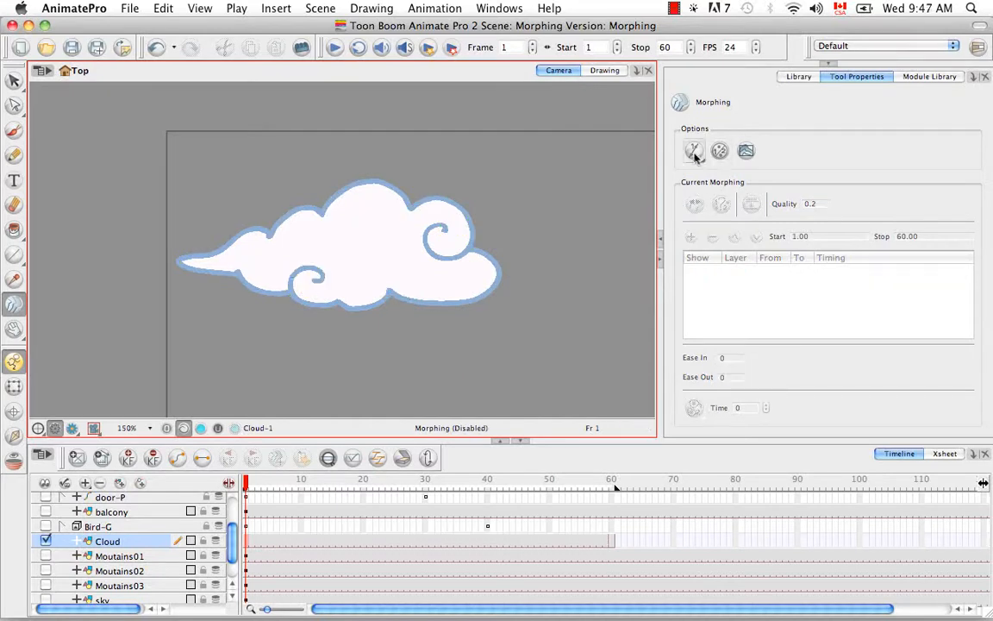
Step: Set the morphing hint type to Vanishing Point Hint and reset the camera view
{"action": "left_click", "coordinate": [694, 152]}
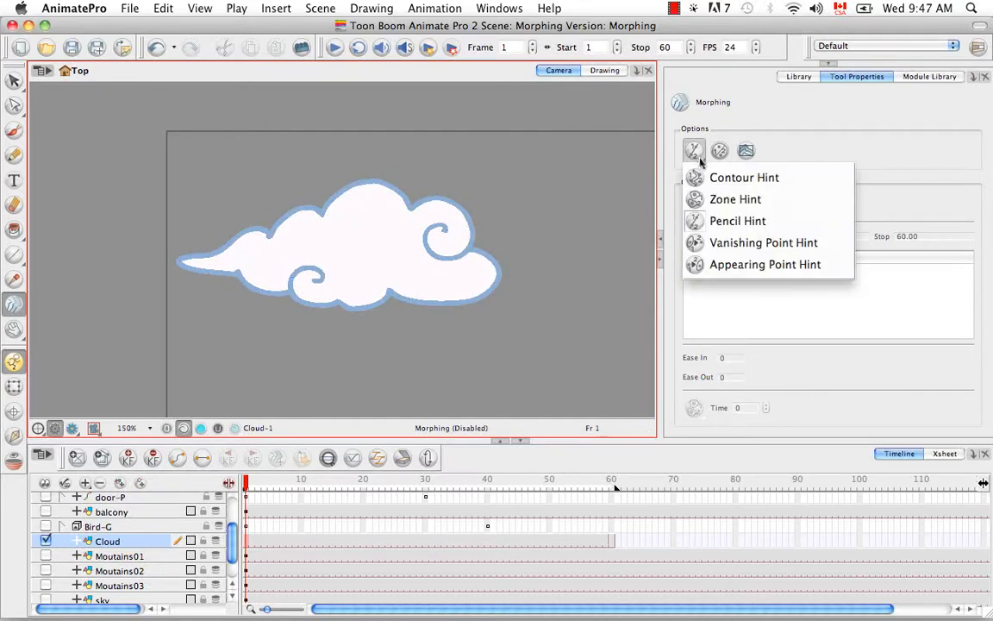
{"action": "left_click", "coordinate": [845, 249]}
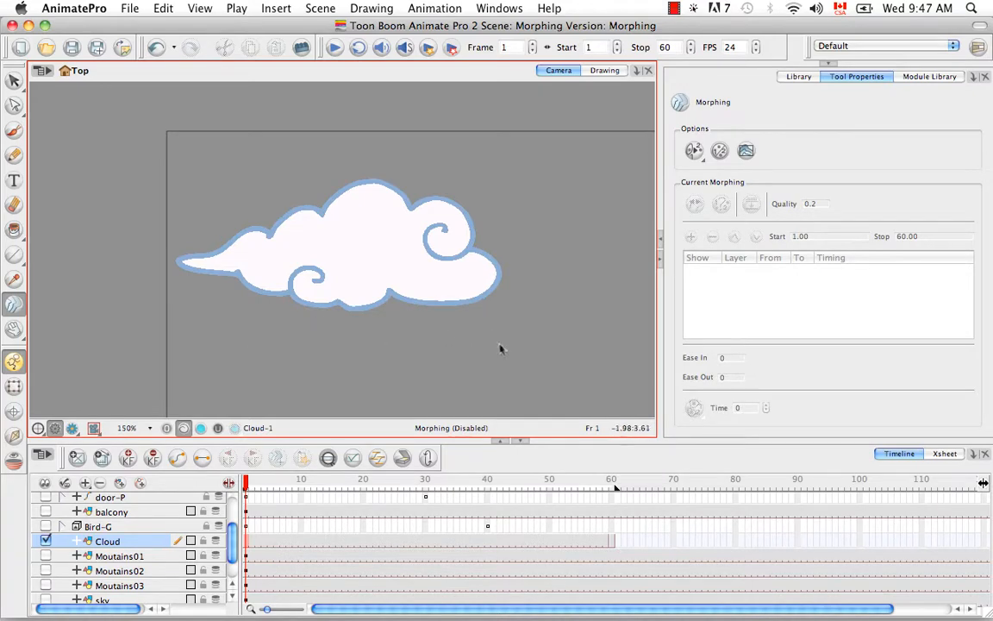
{"action": "key", "text": "shift+m"}
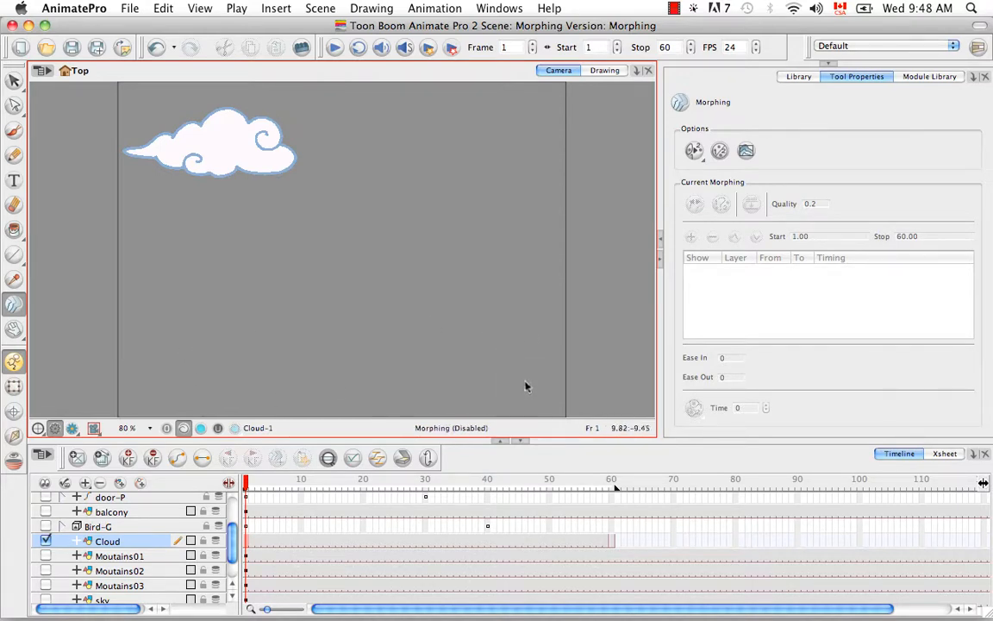
Step: Switch the morphing hint type to Appearing Point Hint
{"action": "left_click", "coordinate": [694, 151]}
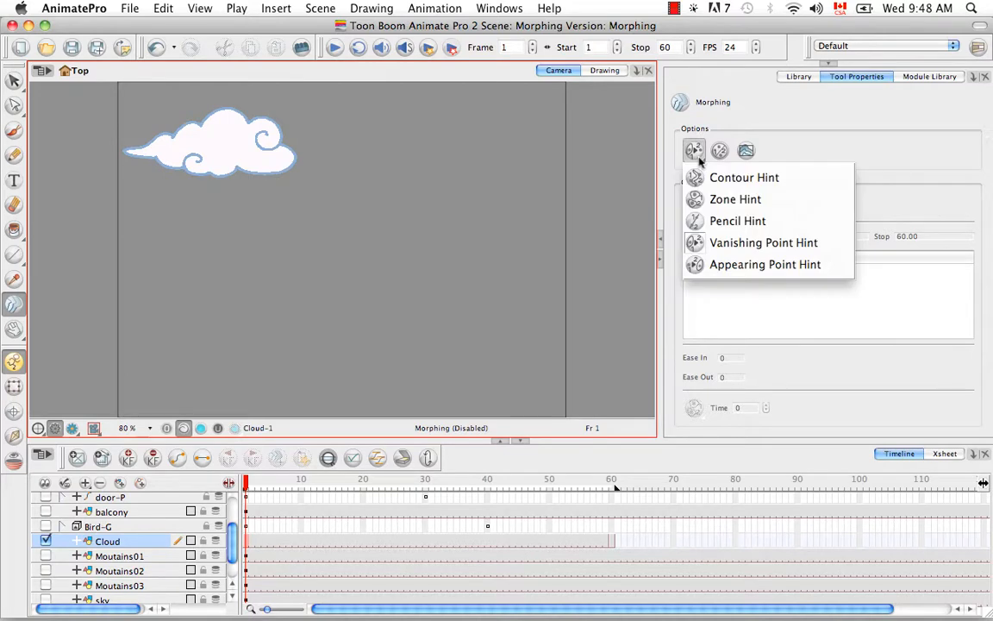
{"action": "left_click", "coordinate": [821, 273]}
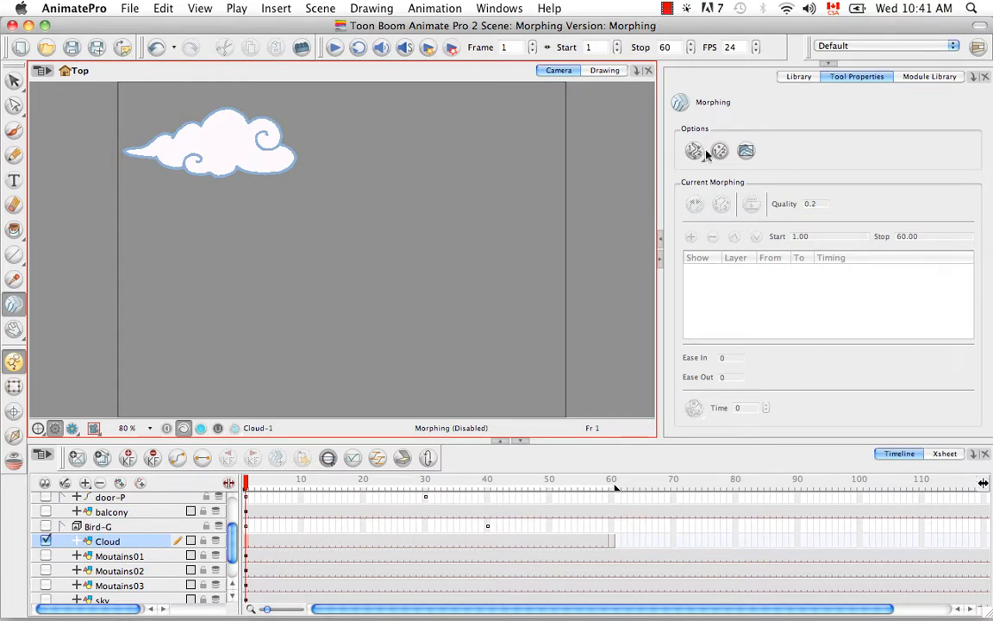
{"action": "left_click", "coordinate": [695, 153]}
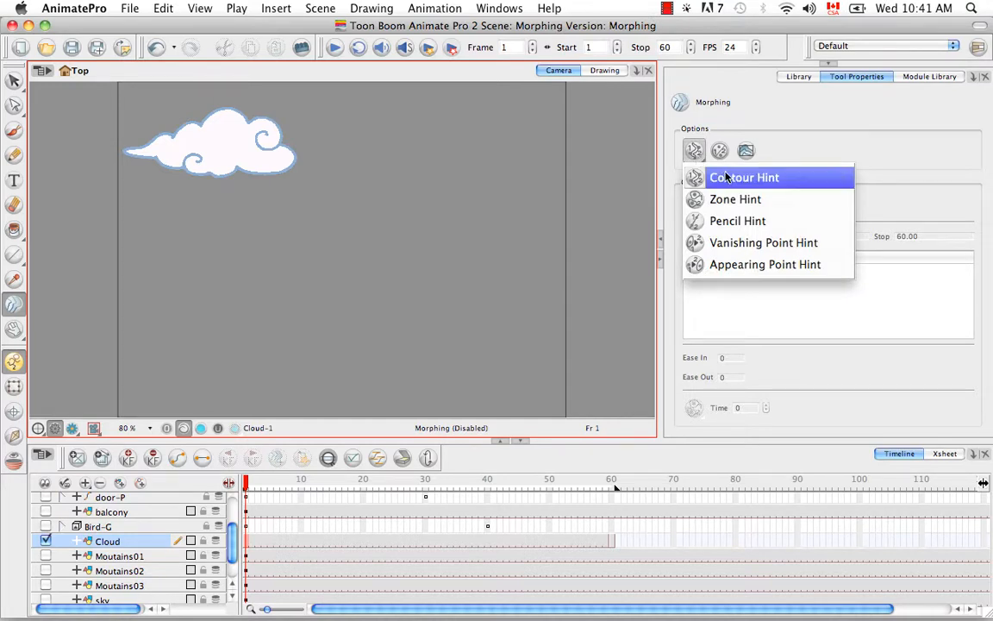
{"action": "left_click", "coordinate": [826, 269]}
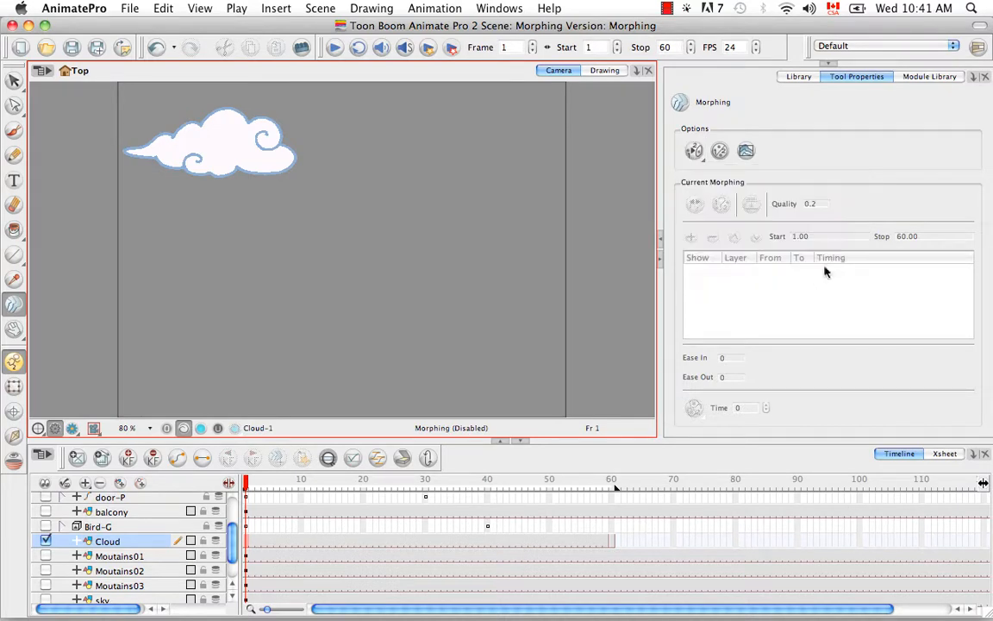
Step: Set the hint type to Contour Hint and create a morphing sequence between the Cloud layer's two drawings
{"action": "left_click_drag", "start_coordinate": [700, 160], "coordinate": [801, 184]}
{"action": "left_click", "coordinate": [401, 540]}
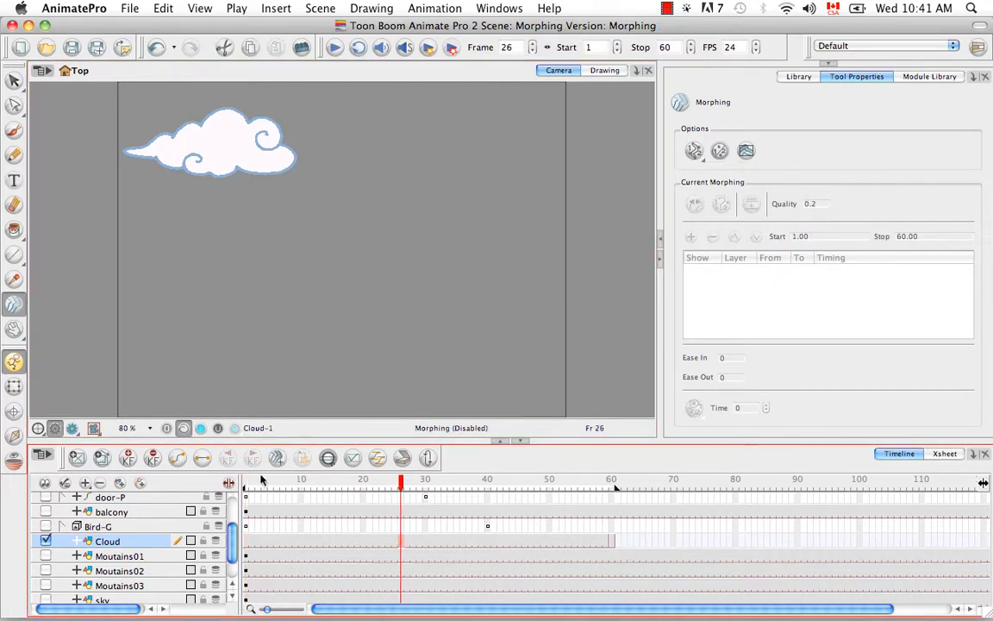
{"action": "left_click", "coordinate": [283, 459]}
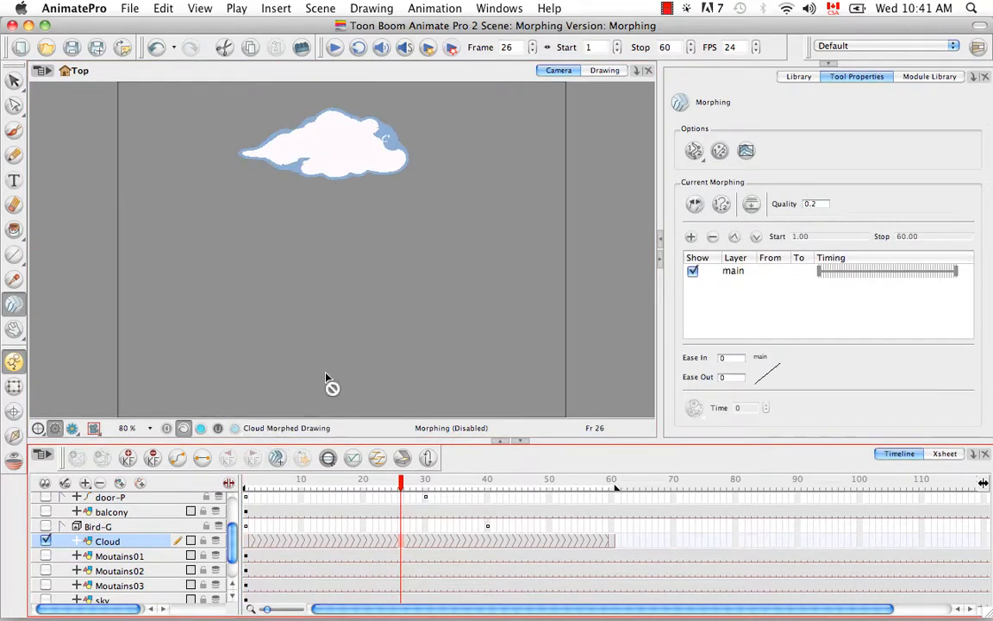
Step: At frame 1, place a contour hint in the empty area below the cloud and automatically generate hints for the drawing
{"action": "left_click", "coordinate": [351, 485]}
{"action": "left_click_drag", "start_coordinate": [325, 488], "coordinate": [222, 488]}
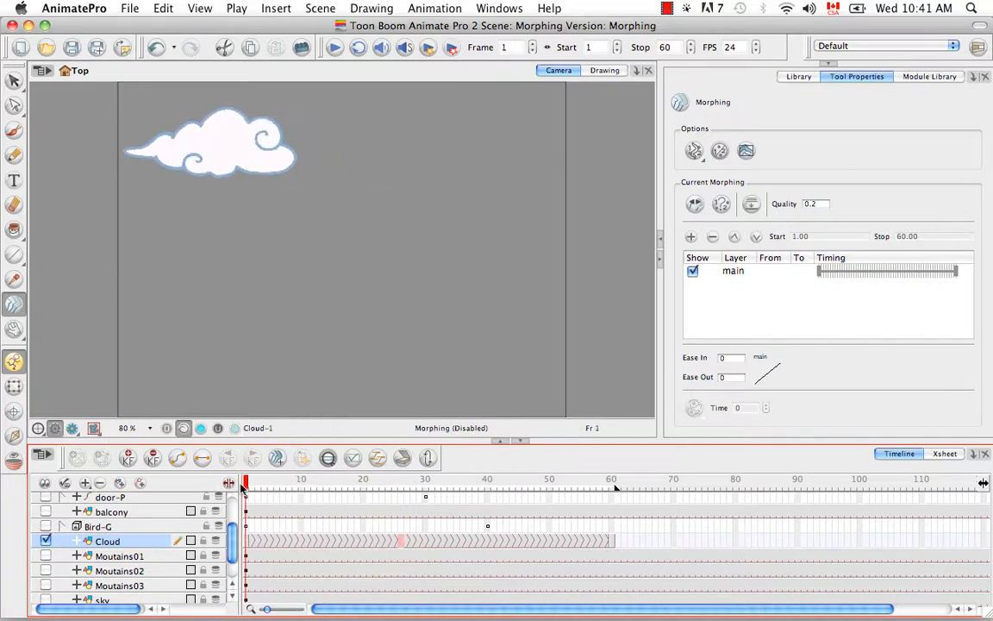
{"action": "left_click", "coordinate": [382, 298]}
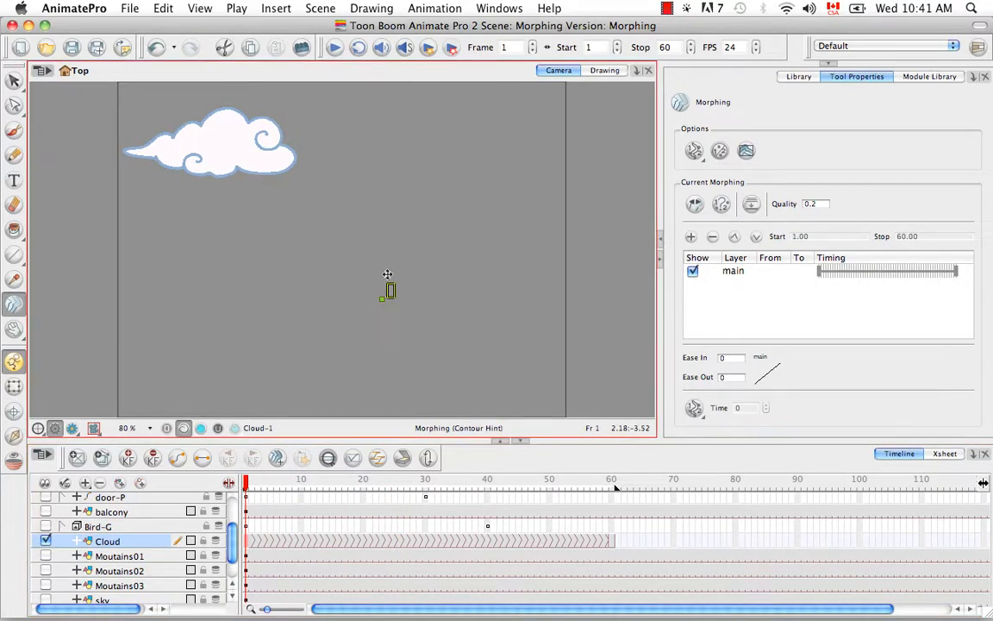
{"action": "key", "text": "super+equal"}
{"action": "key", "text": "super+equal"}
{"action": "key", "text": "super+equal"}
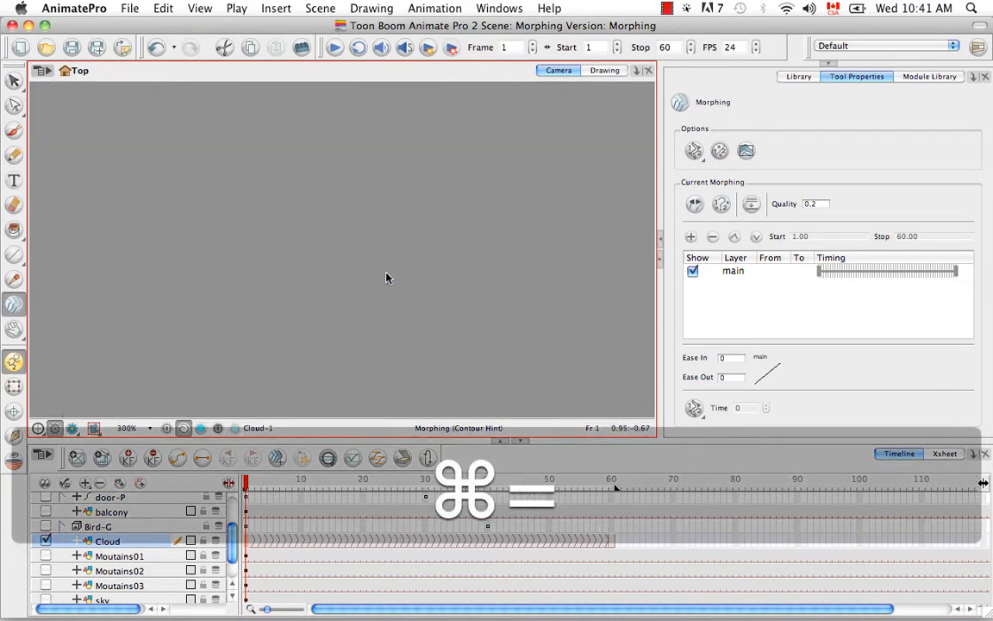
{"action": "key", "text": "space"}
{"action": "mouse_move", "coordinate": [283, 218]}
{"action": "left_mouse_down"}
{"action": "mouse_move", "coordinate": [452, 328]}
{"action": "mouse_move", "coordinate": [488, 370]}
{"action": "mouse_move", "coordinate": [450, 324]}
{"action": "mouse_move", "coordinate": [459, 317]}
{"action": "left_mouse_up"}
{"action": "key", "text": "super+minus"}
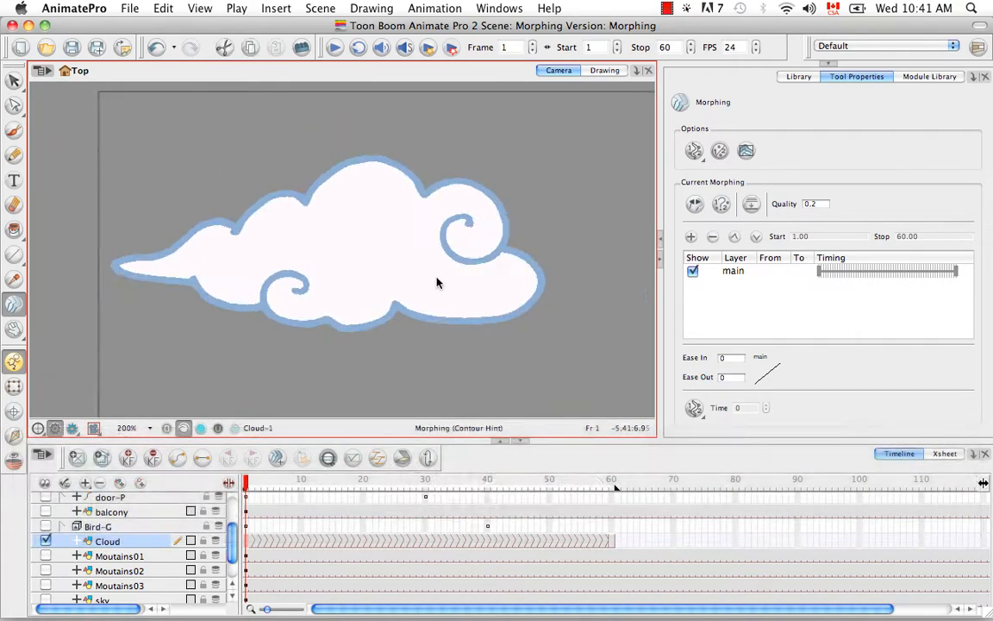
{"action": "left_click", "coordinate": [723, 206]}
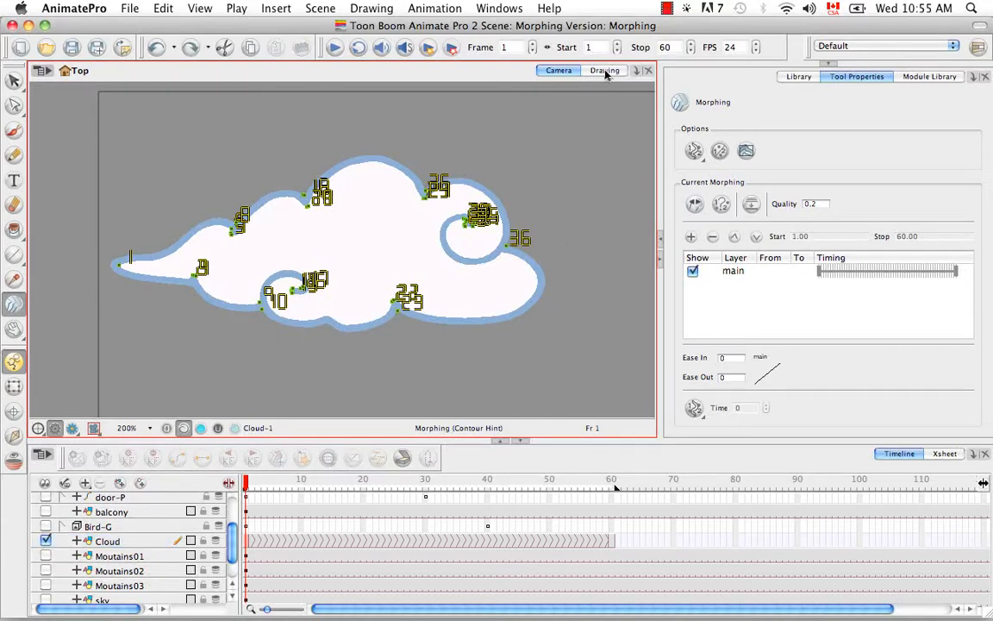
Step: Show the first cloud in the Drawing view and move contour hint 0 to the cloud's left tip
{"action": "left_click", "coordinate": [604, 71]}
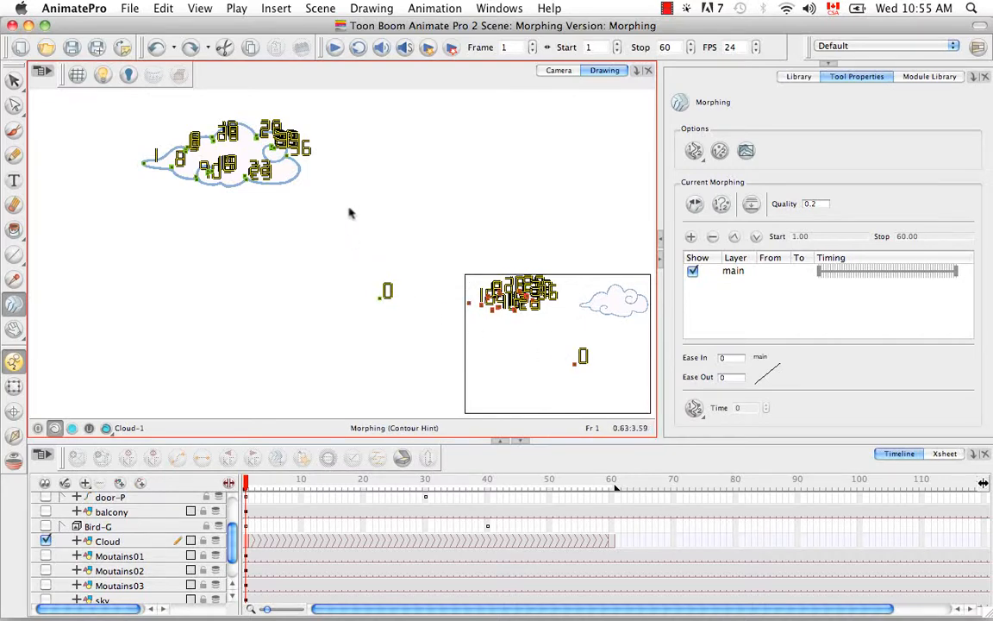
{"action": "key", "text": "space"}
{"action": "left_click_drag", "start_coordinate": [322, 210], "coordinate": [372, 287]}
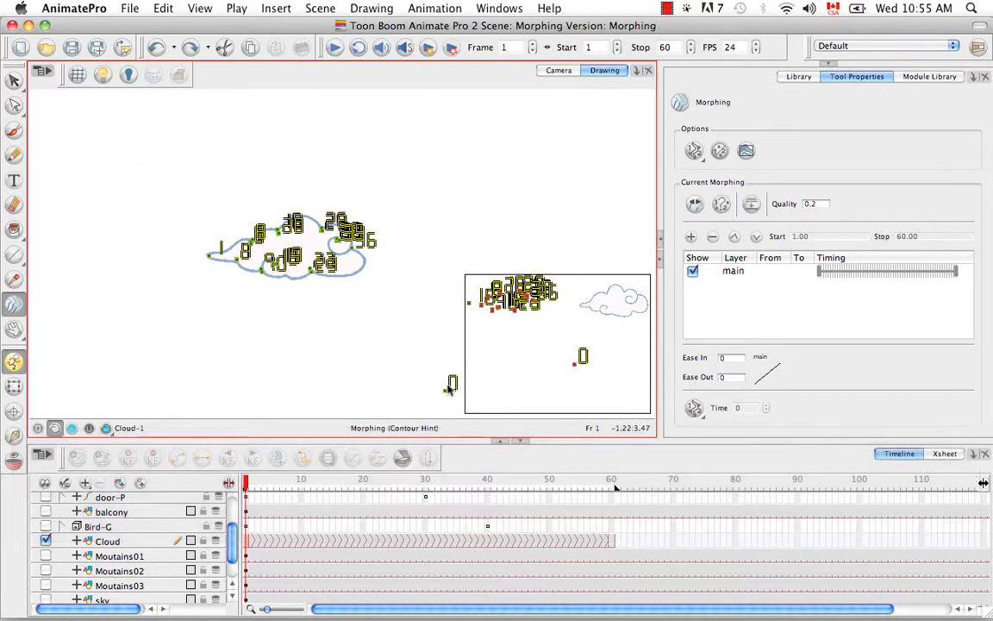
{"action": "left_click_drag", "start_coordinate": [444, 392], "coordinate": [184, 284]}
{"action": "left_click", "coordinate": [225, 282]}
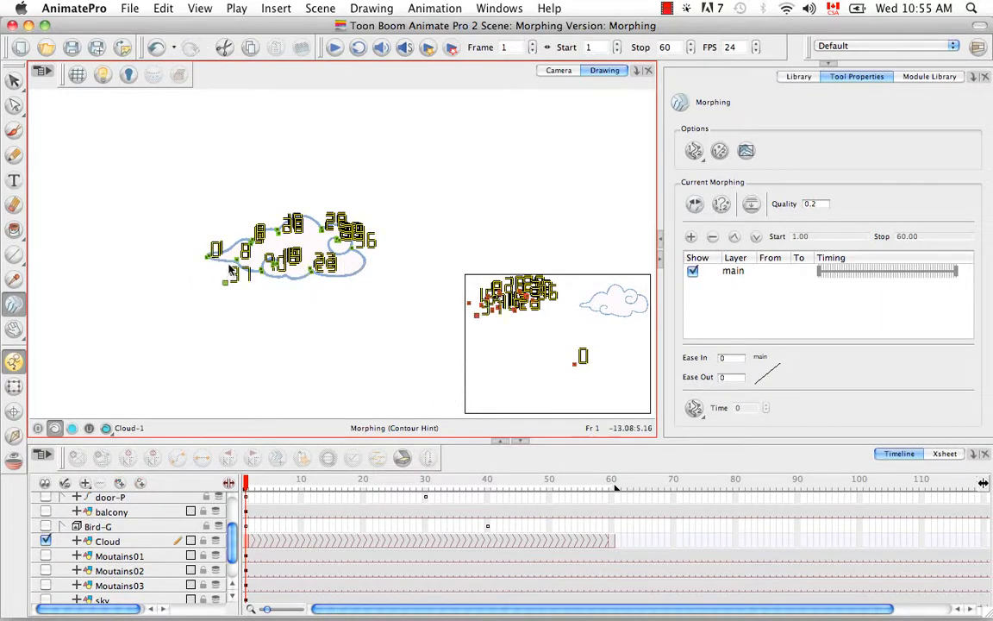
Step: Refine hint 0's position so that it sits on the outer edge of the outline at the cloud's left tip
{"action": "key", "text": "super+equal"}
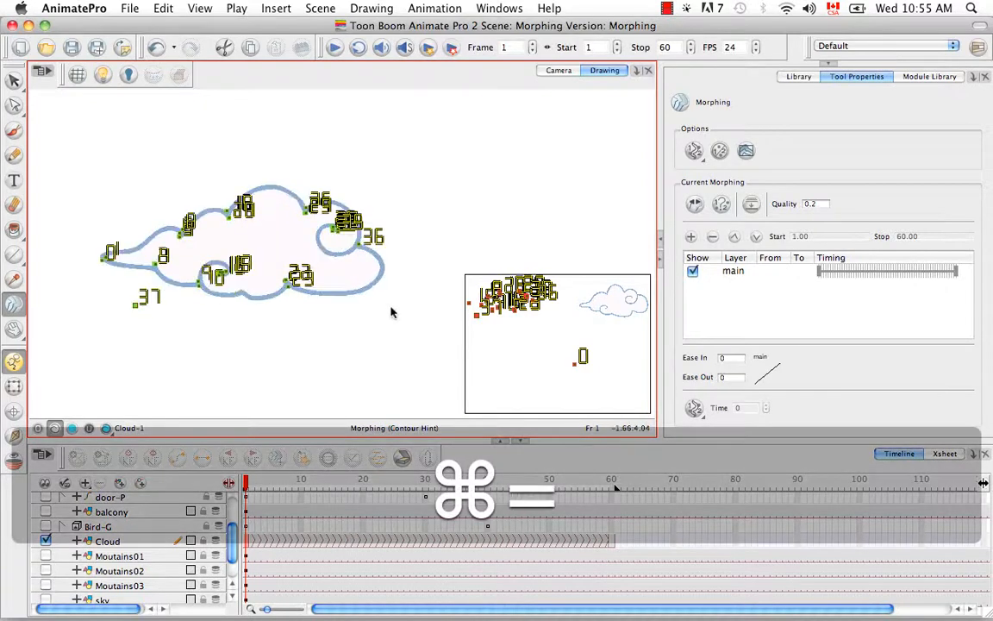
{"action": "key", "text": "space"}
{"action": "mouse_move", "coordinate": [395, 311]}
{"action": "left_mouse_down"}
{"action": "mouse_move", "coordinate": [392, 261]}
{"action": "mouse_move", "coordinate": [301, 266]}
{"action": "left_mouse_up"}
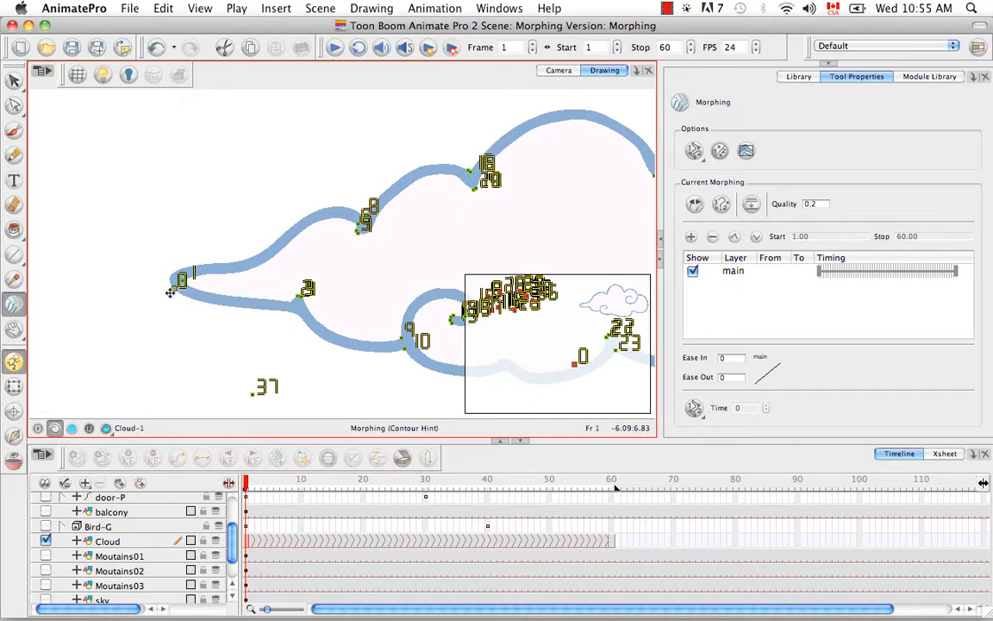
{"action": "left_click_drag", "start_coordinate": [175, 289], "coordinate": [197, 344]}
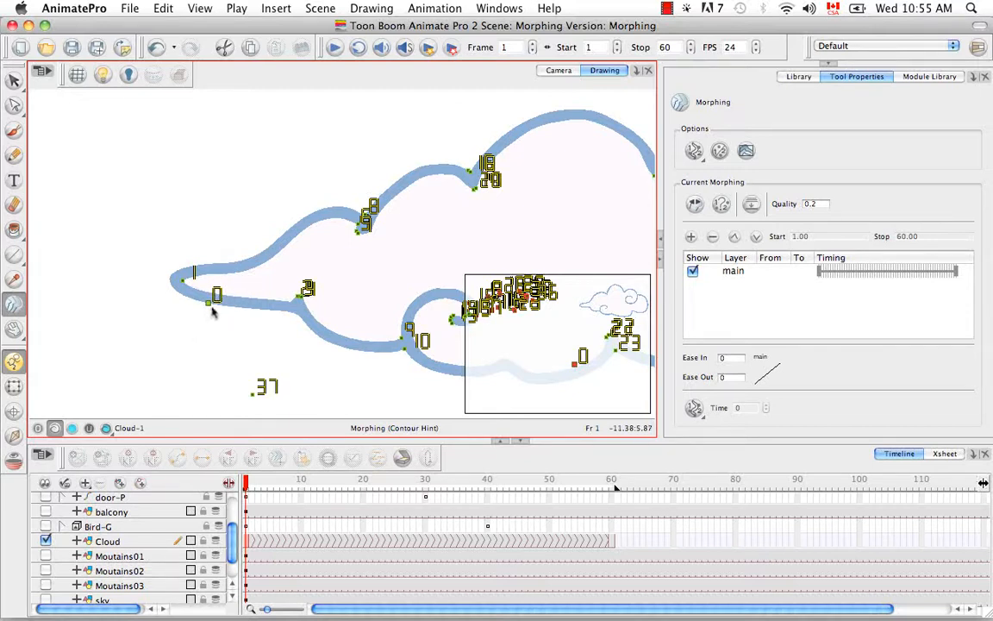
{"action": "left_click_drag", "start_coordinate": [208, 303], "coordinate": [160, 284]}
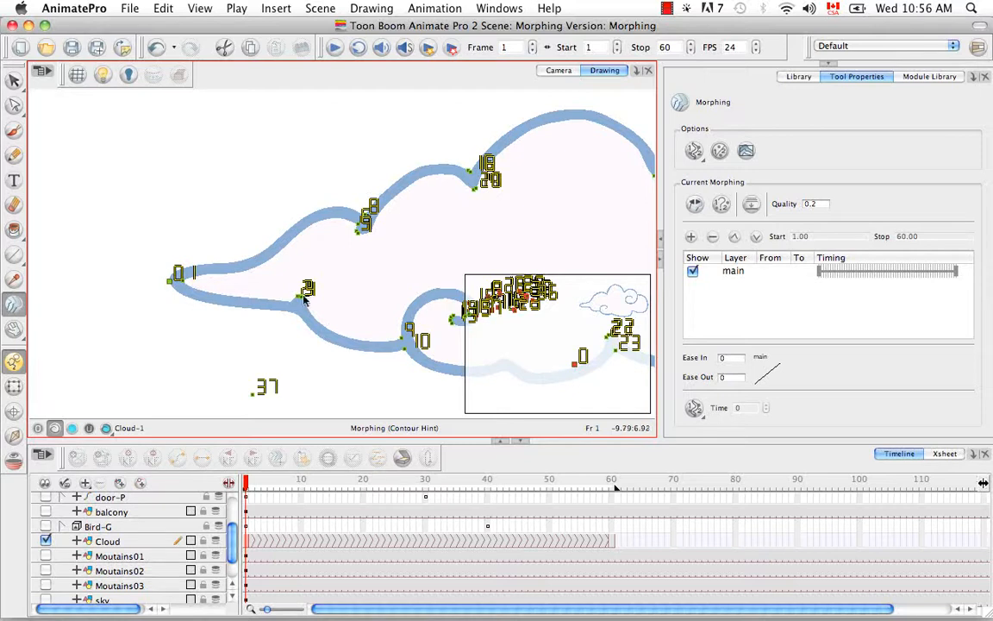
Step: Separate the stacked hints at the first lower notch, keeping hints 2 and 3 there and moving hint 4 along the lower contour
{"action": "left_click_drag", "start_coordinate": [302, 298], "coordinate": [313, 317]}
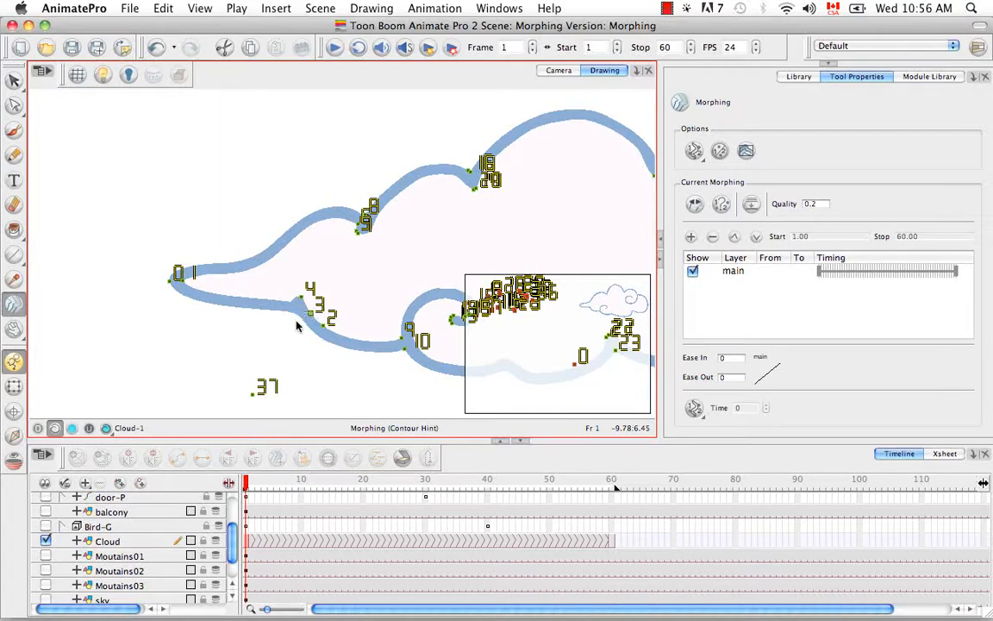
{"action": "left_click_drag", "start_coordinate": [310, 312], "coordinate": [331, 327]}
{"action": "key", "text": "space"}
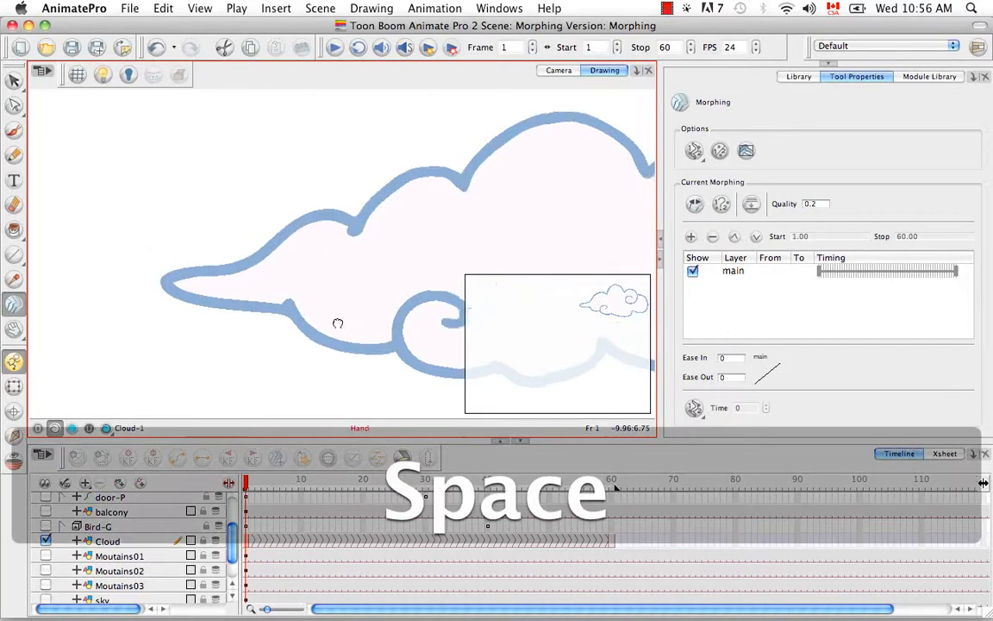
{"action": "left_click_drag", "start_coordinate": [338, 324], "coordinate": [279, 291]}
{"action": "key", "text": "space"}
{"action": "left_click_drag", "start_coordinate": [248, 339], "coordinate": [231, 322]}
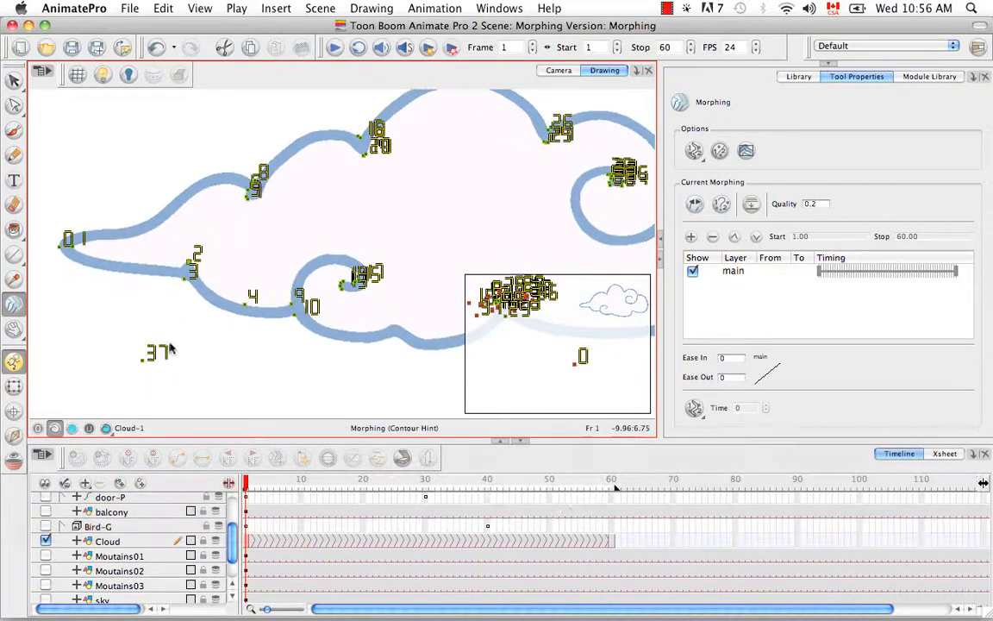
Step: Place two extra contour hints below the cloud, and delete the stray hints there along with surplus automatic hints
{"action": "left_click", "coordinate": [153, 354]}
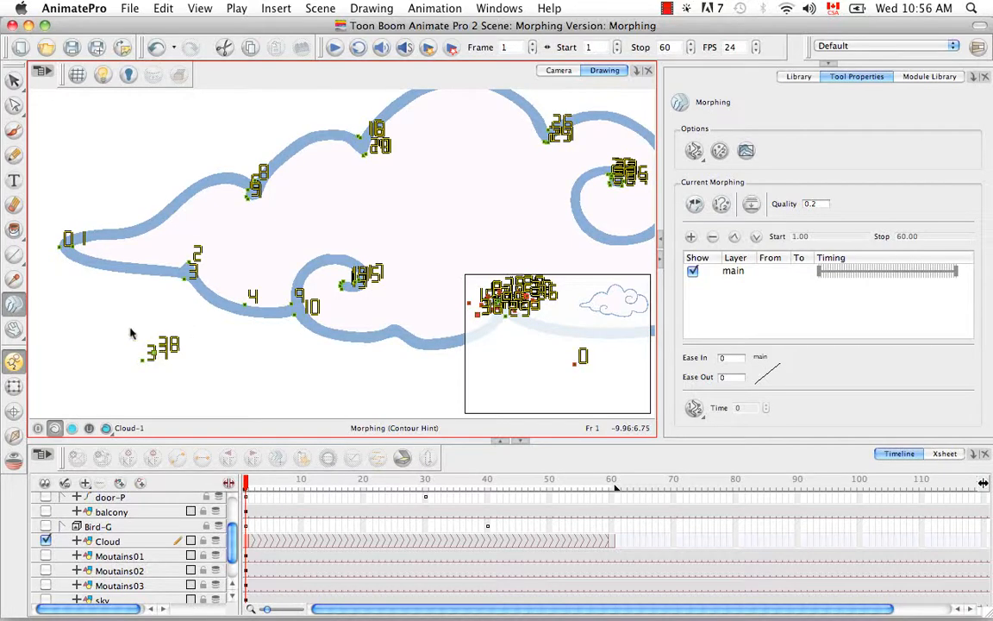
{"action": "left_click", "coordinate": [202, 352]}
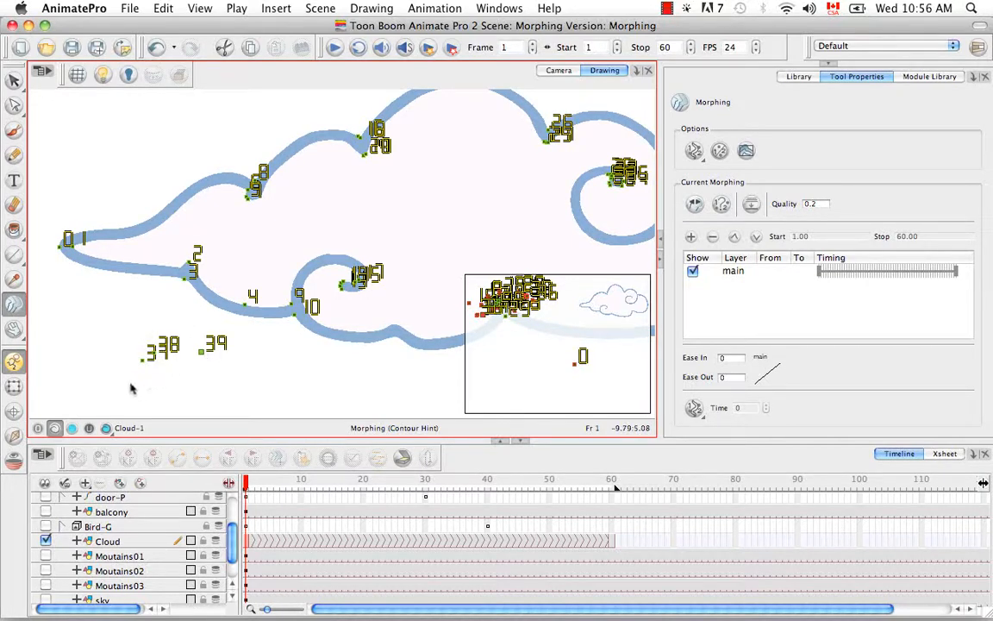
{"action": "mouse_move", "coordinate": [220, 327]}
{"action": "left_mouse_down"}
{"action": "mouse_move", "coordinate": [151, 293]}
{"action": "mouse_move", "coordinate": [211, 379]}
{"action": "mouse_move", "coordinate": [184, 395]}
{"action": "left_mouse_up"}
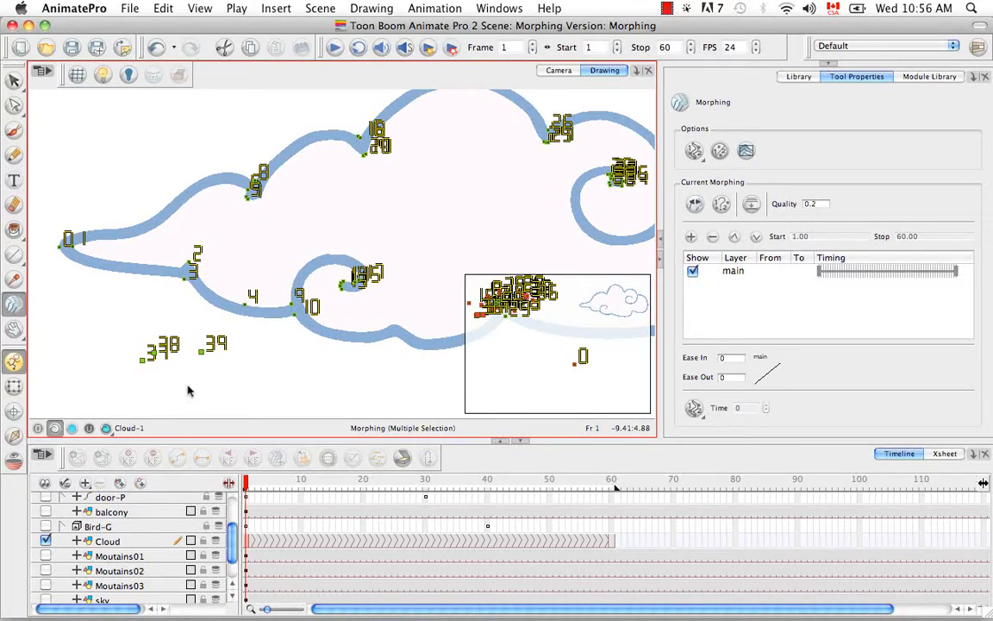
{"action": "key", "text": "BackSpace"}
{"action": "key", "text": "F4"}
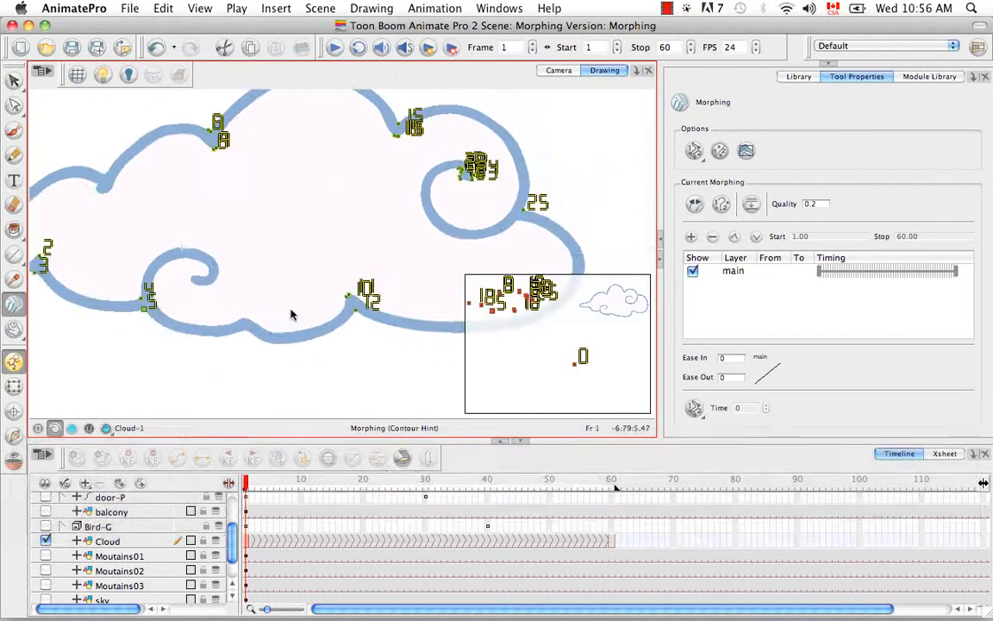
Step: Move hints 6 and 7 from the upper contour to either side of the small notch on the cloud's underside
{"action": "key", "text": "space"}
{"action": "left_click_drag", "start_coordinate": [348, 322], "coordinate": [347, 342]}
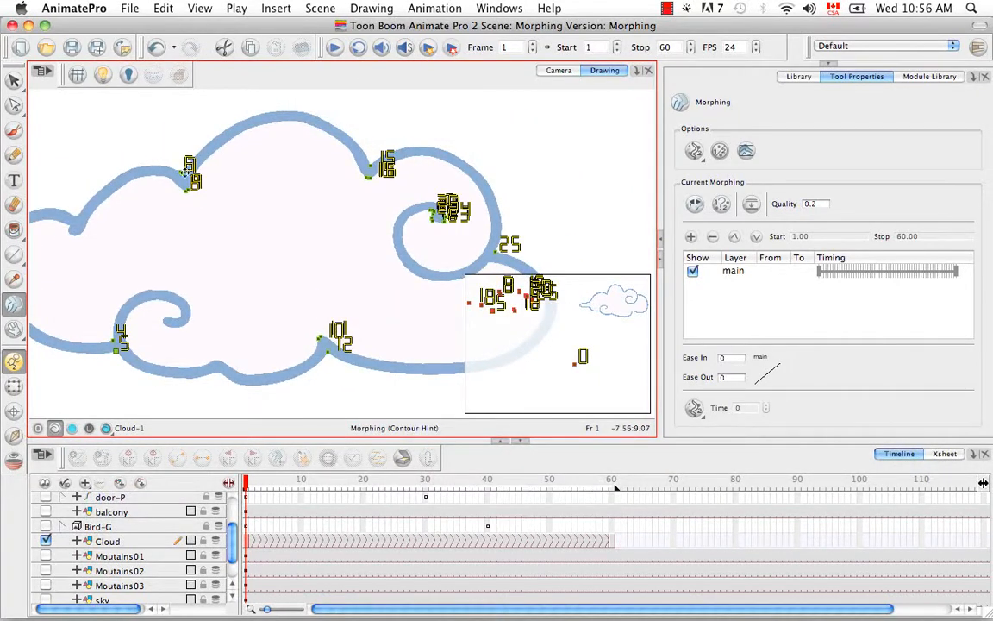
{"action": "left_click_drag", "start_coordinate": [184, 170], "coordinate": [220, 359]}
{"action": "left_click_drag", "start_coordinate": [186, 186], "coordinate": [220, 372]}
Step: Shift stacked hints 10 to 12 along the lower contour and place hints 8 and 9 around the larger notch on the underside
{"action": "key", "text": "space"}
{"action": "mouse_move", "coordinate": [342, 360]}
{"action": "left_mouse_down"}
{"action": "mouse_move", "coordinate": [267, 297]}
{"action": "mouse_move", "coordinate": [374, 350]}
{"action": "mouse_move", "coordinate": [370, 332]}
{"action": "left_mouse_up"}
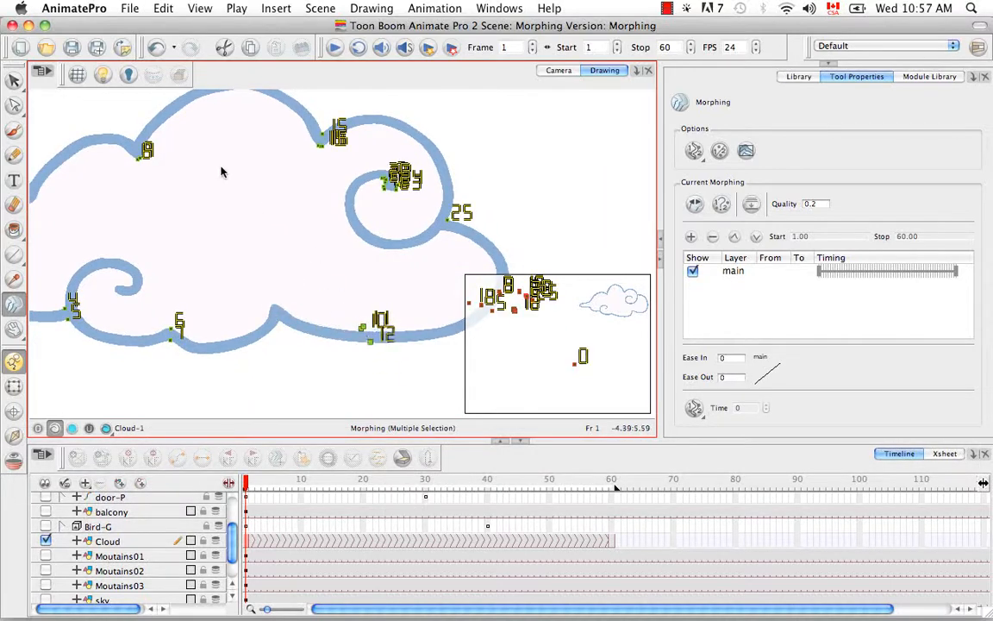
{"action": "left_click_drag", "start_coordinate": [145, 152], "coordinate": [283, 326]}
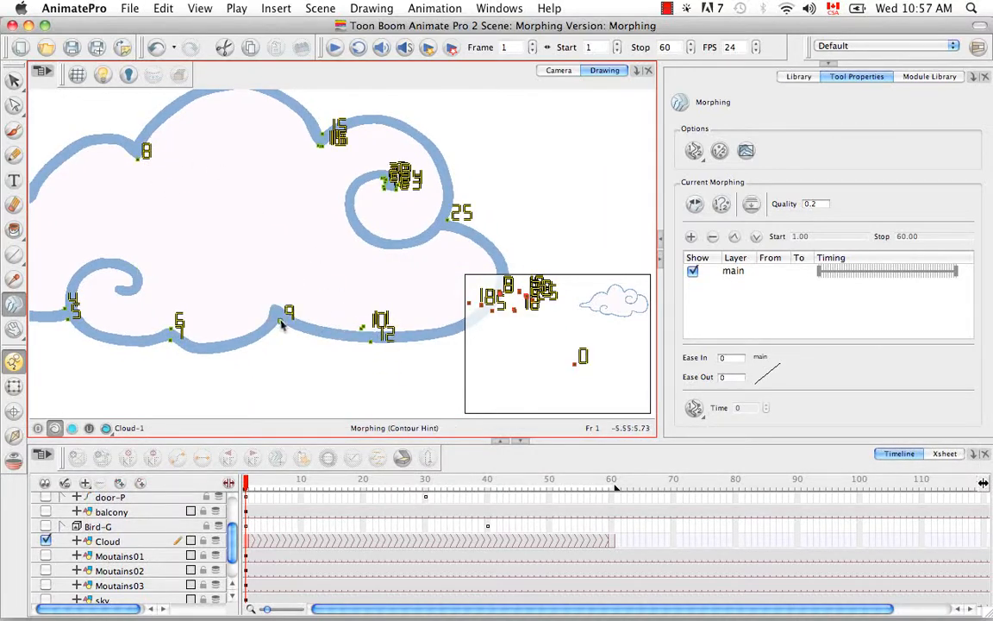
{"action": "left_click_drag", "start_coordinate": [147, 162], "coordinate": [277, 285]}
Step: Place hints 10 and 11 at the junction below the large curl, moving hint 25 up along the outer contour
{"action": "key", "text": "space"}
{"action": "mouse_move", "coordinate": [387, 304]}
{"action": "left_mouse_down"}
{"action": "mouse_move", "coordinate": [277, 317]}
{"action": "mouse_move", "coordinate": [250, 370]}
{"action": "mouse_move", "coordinate": [277, 339]}
{"action": "mouse_move", "coordinate": [310, 327]}
{"action": "mouse_move", "coordinate": [335, 270]}
{"action": "mouse_move", "coordinate": [307, 178]}
{"action": "left_mouse_up"}
{"action": "mouse_move", "coordinate": [334, 270]}
{"action": "left_mouse_down"}
{"action": "mouse_move", "coordinate": [319, 258]}
{"action": "mouse_move", "coordinate": [299, 287]}
{"action": "mouse_move", "coordinate": [319, 258]}
{"action": "left_mouse_up"}
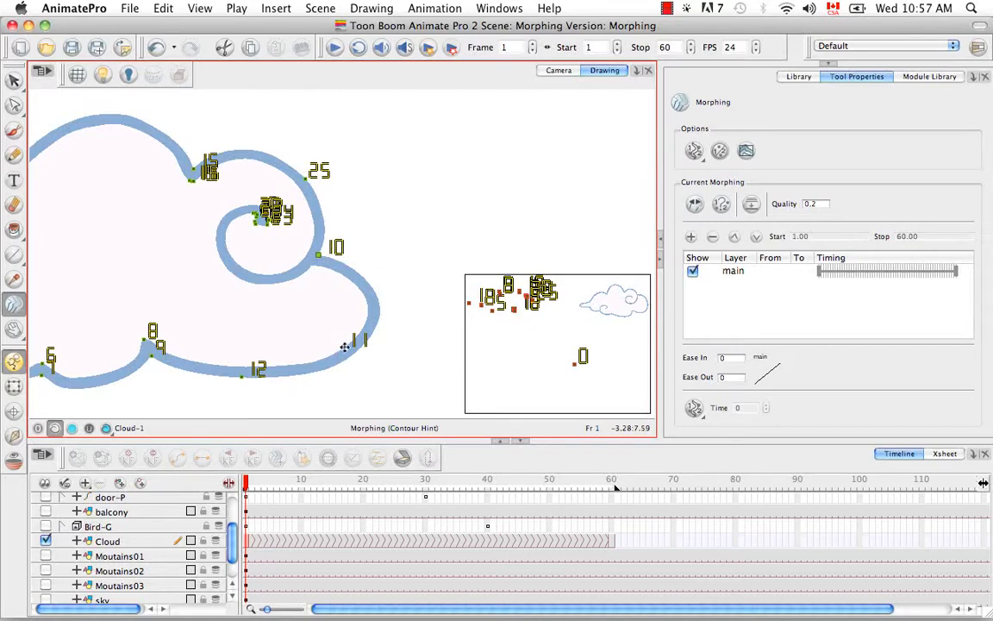
{"action": "mouse_move", "coordinate": [344, 347]}
{"action": "left_mouse_down"}
{"action": "mouse_move", "coordinate": [353, 289]}
{"action": "mouse_move", "coordinate": [312, 266]}
{"action": "mouse_move", "coordinate": [344, 328]}
{"action": "left_mouse_up"}
{"action": "key", "text": "space"}
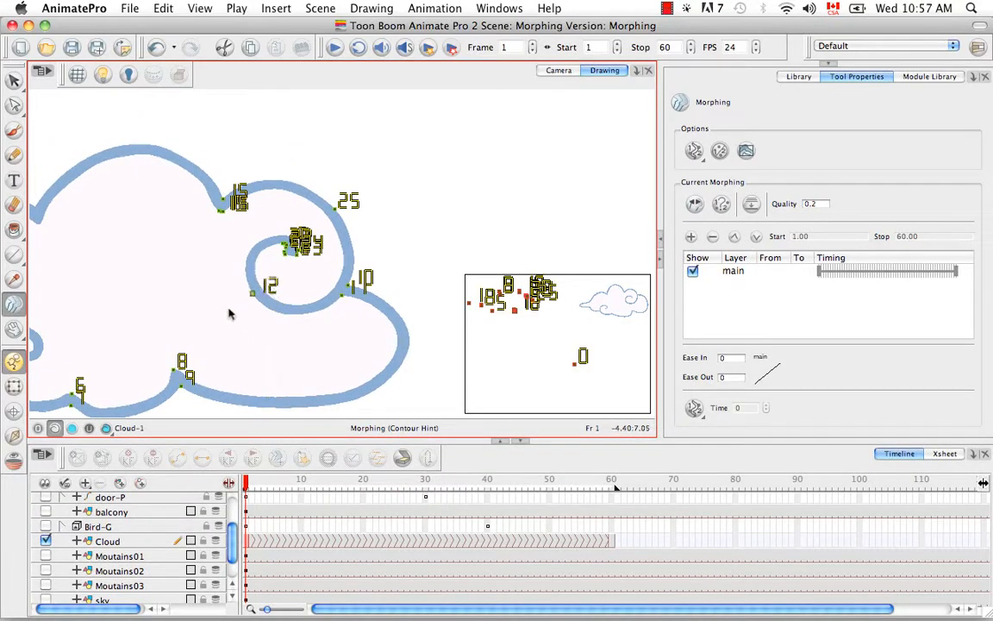
Step: Delete the surplus hints inside the large curl and at the upper-right notch
{"action": "left_click_drag", "start_coordinate": [272, 252], "coordinate": [297, 252]}
{"action": "key", "text": "Delete"}
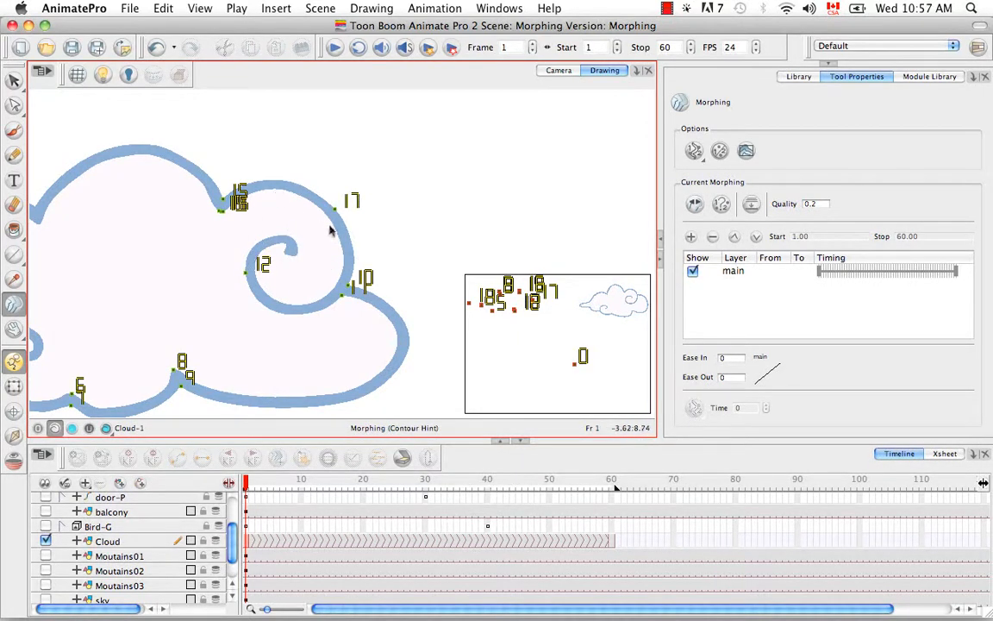
{"action": "key", "text": "Delete"}
{"action": "mouse_move", "coordinate": [258, 197]}
{"action": "left_mouse_down"}
{"action": "mouse_move", "coordinate": [233, 228]}
{"action": "mouse_move", "coordinate": [271, 197]}
{"action": "left_mouse_up"}
{"action": "key", "text": "Delete"}
Step: Place hints 12 and 13 on the upper-right notch and hints 14 and 15 on the next upper notch to its left
{"action": "left_click_drag", "start_coordinate": [246, 274], "coordinate": [221, 205]}
{"action": "left_click_drag", "start_coordinate": [337, 213], "coordinate": [222, 211]}
{"action": "key", "text": "space"}
{"action": "left_click_drag", "start_coordinate": [107, 250], "coordinate": [317, 252]}
{"action": "left_click", "coordinate": [242, 181]}
{"action": "left_click", "coordinate": [263, 245]}
{"action": "left_click_drag", "start_coordinate": [243, 181], "coordinate": [246, 211]}
{"action": "mouse_move", "coordinate": [261, 246]}
{"action": "left_mouse_down"}
{"action": "mouse_move", "coordinate": [248, 228]}
{"action": "mouse_move", "coordinate": [336, 260]}
{"action": "left_mouse_up"}
Step: Place hints 16 and 17 on the outer and inner sides of the cloud's upper-left notch
{"action": "key", "text": "space"}
{"action": "left_click", "coordinate": [234, 225]}
{"action": "left_click", "coordinate": [262, 290]}
{"action": "left_click_drag", "start_coordinate": [235, 226], "coordinate": [244, 255]}
{"action": "left_click_drag", "start_coordinate": [262, 291], "coordinate": [246, 272]}
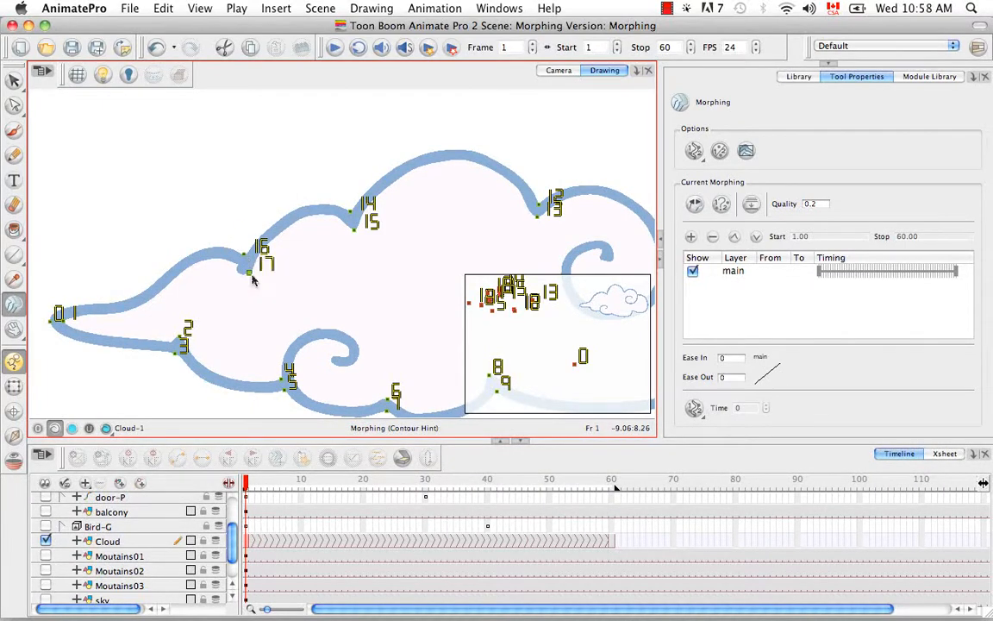
Step: Go to frame 60 of the Cloud layer and place two extra contour hints in the second drawing's empty area
{"action": "key", "text": "space"}
{"action": "mouse_move", "coordinate": [358, 279]}
{"action": "left_mouse_down"}
{"action": "mouse_move", "coordinate": [251, 213]}
{"action": "mouse_move", "coordinate": [266, 317]}
{"action": "left_mouse_up"}
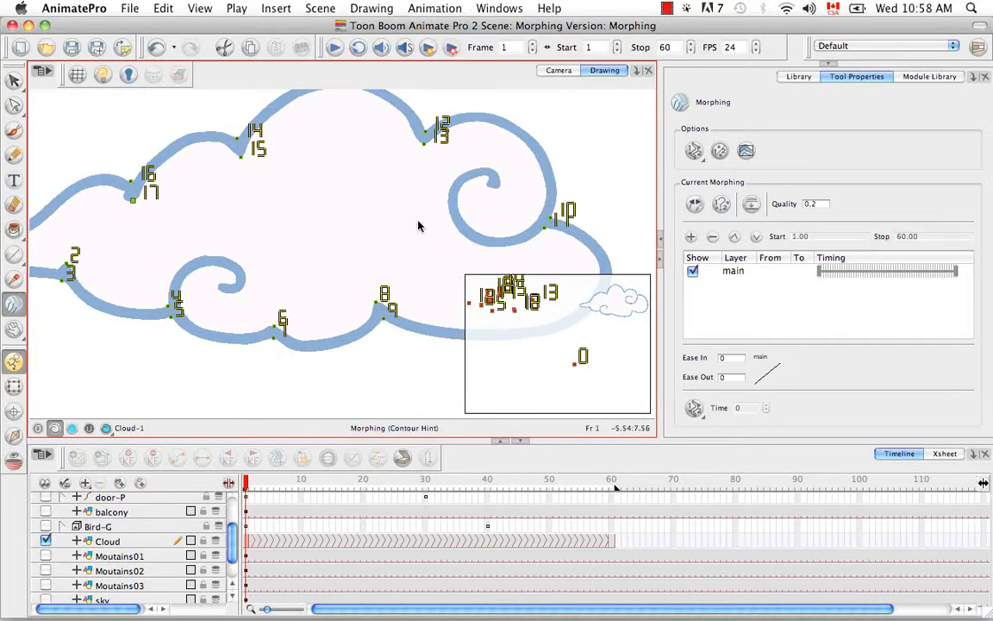
{"action": "key", "text": "space"}
{"action": "left_click_drag", "start_coordinate": [361, 194], "coordinate": [349, 226]}
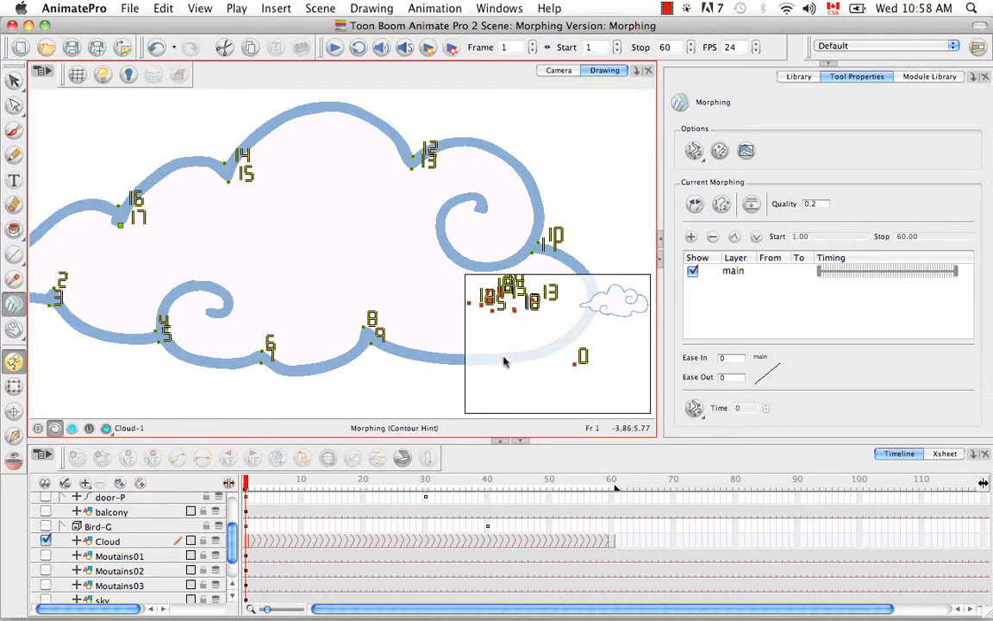
{"action": "left_click", "coordinate": [613, 545]}
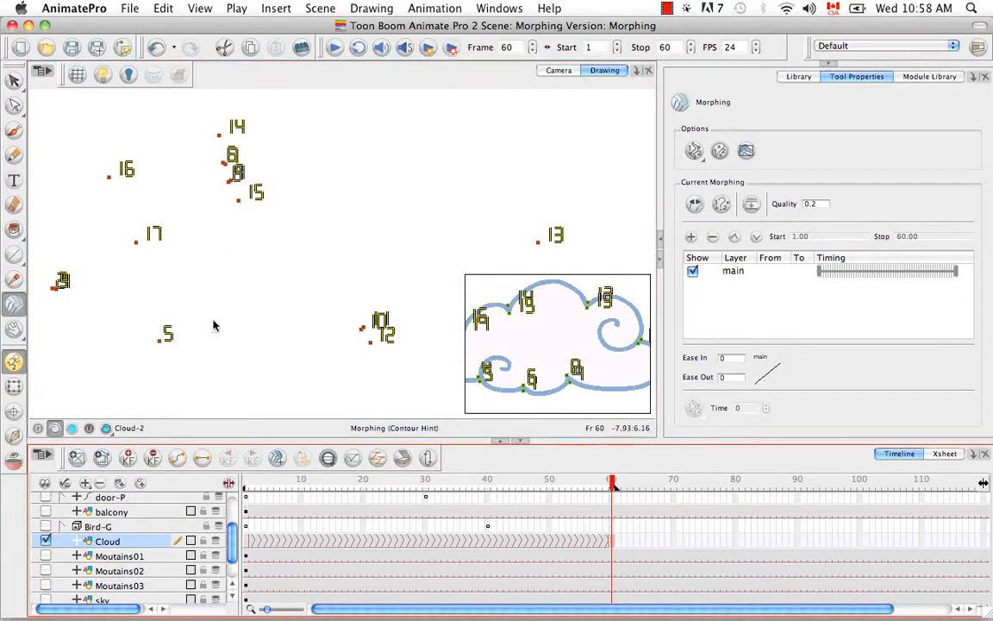
{"action": "left_click", "coordinate": [317, 379]}
{"action": "key", "text": "super+minus"}
{"action": "key", "text": "super+minus"}
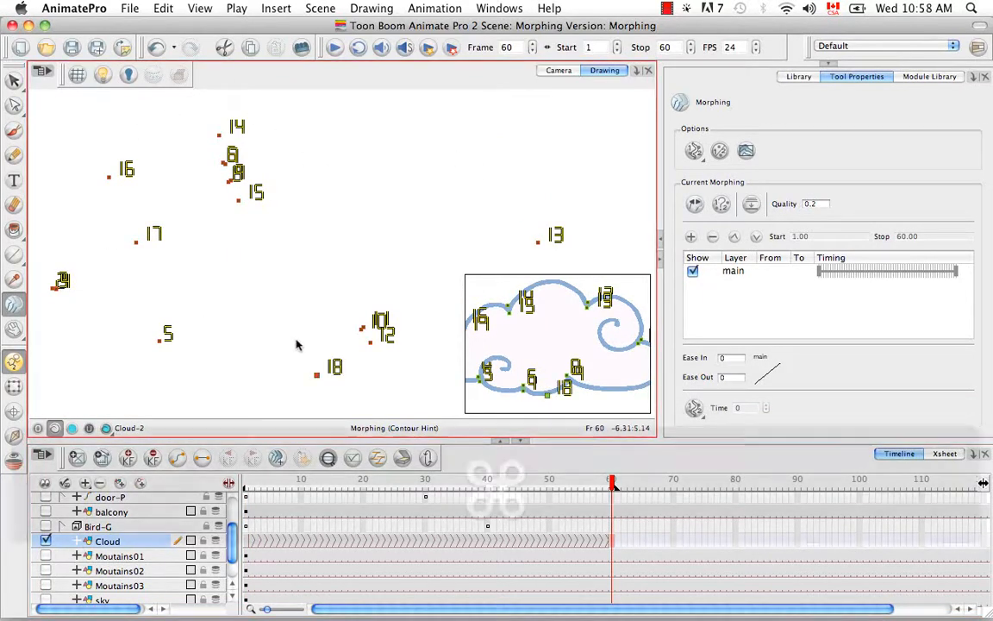
{"action": "key", "text": "super+minus"}
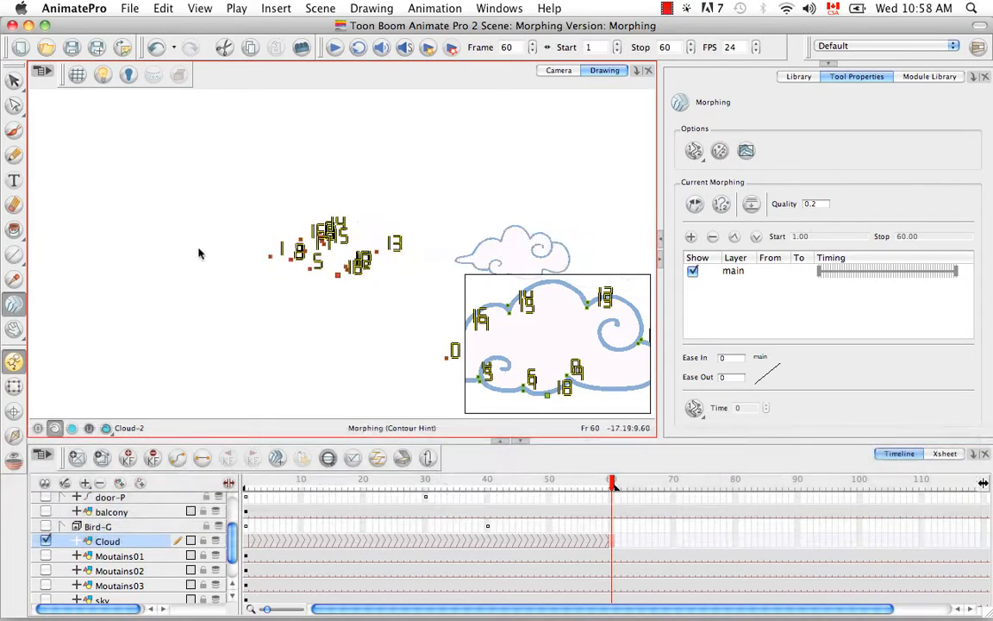
{"action": "left_click_drag", "start_coordinate": [523, 241], "coordinate": [421, 215]}
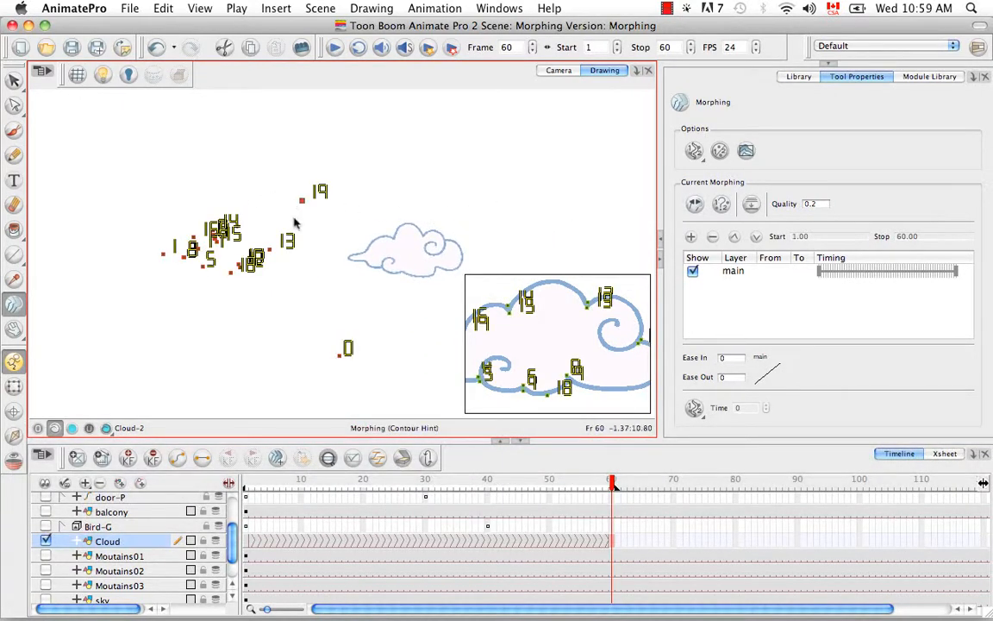
Step: On the second cloud, move hints 0 and 1 to the left tip, hint 5 below the small curl and hint 2 near the tip
{"action": "mouse_move", "coordinate": [163, 254]}
{"action": "left_mouse_down"}
{"action": "mouse_move", "coordinate": [199, 281]}
{"action": "mouse_move", "coordinate": [346, 258]}
{"action": "left_mouse_up"}
{"action": "left_click_drag", "start_coordinate": [340, 355], "coordinate": [345, 273]}
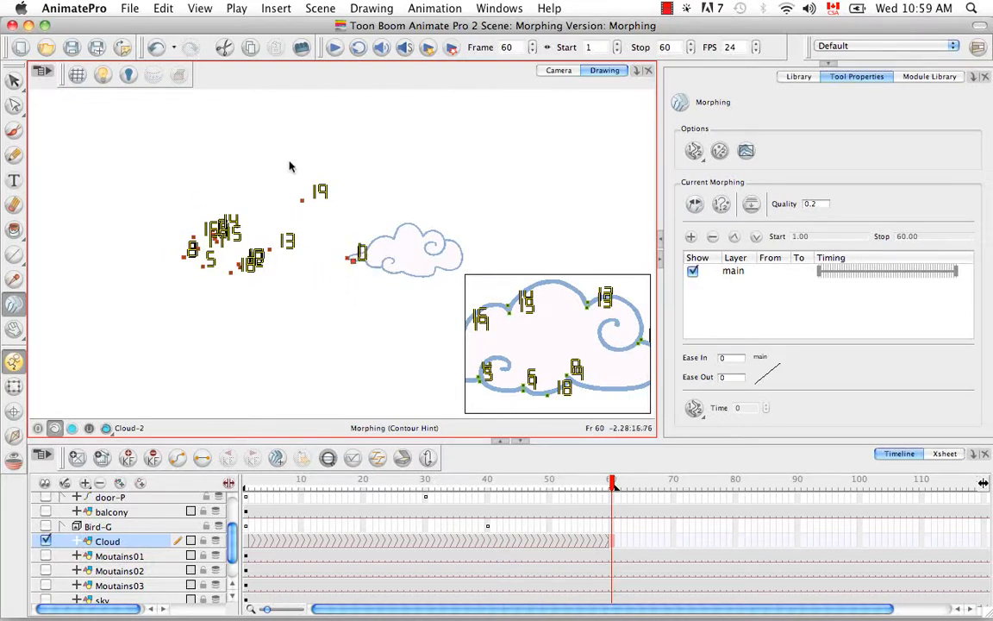
{"action": "mouse_move", "coordinate": [203, 265]}
{"action": "left_mouse_down"}
{"action": "mouse_move", "coordinate": [316, 235]}
{"action": "mouse_move", "coordinate": [384, 271]}
{"action": "left_mouse_up"}
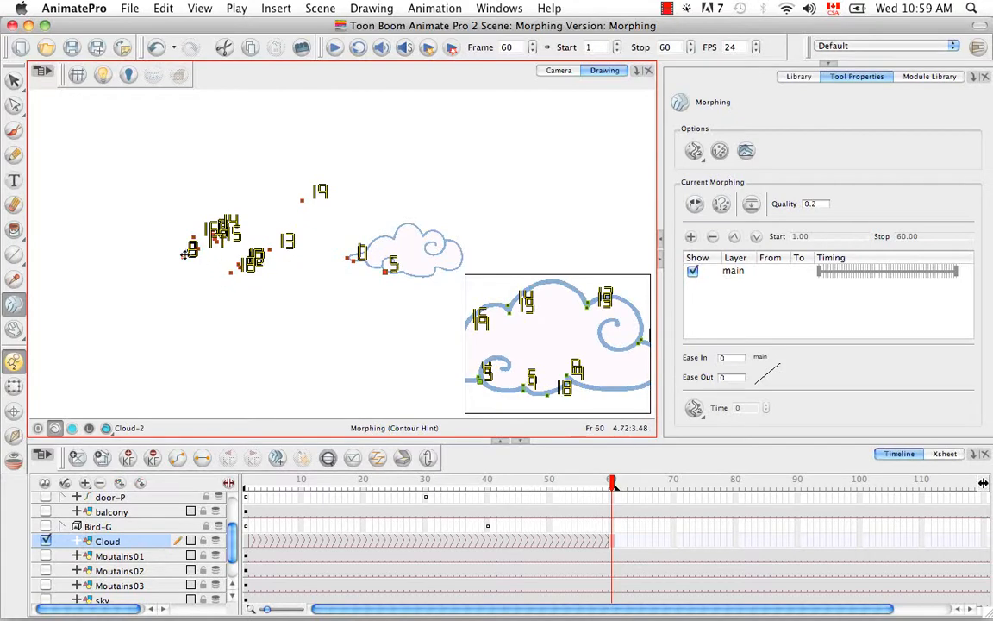
{"action": "left_click_drag", "start_coordinate": [184, 255], "coordinate": [361, 249]}
Step: Delete the stray hint beside the second cloud and move hint 13 onto its contour to the right of the large curl
{"action": "key", "text": "2"}
{"action": "key", "text": "2"}
{"action": "left_click", "coordinate": [249, 282]}
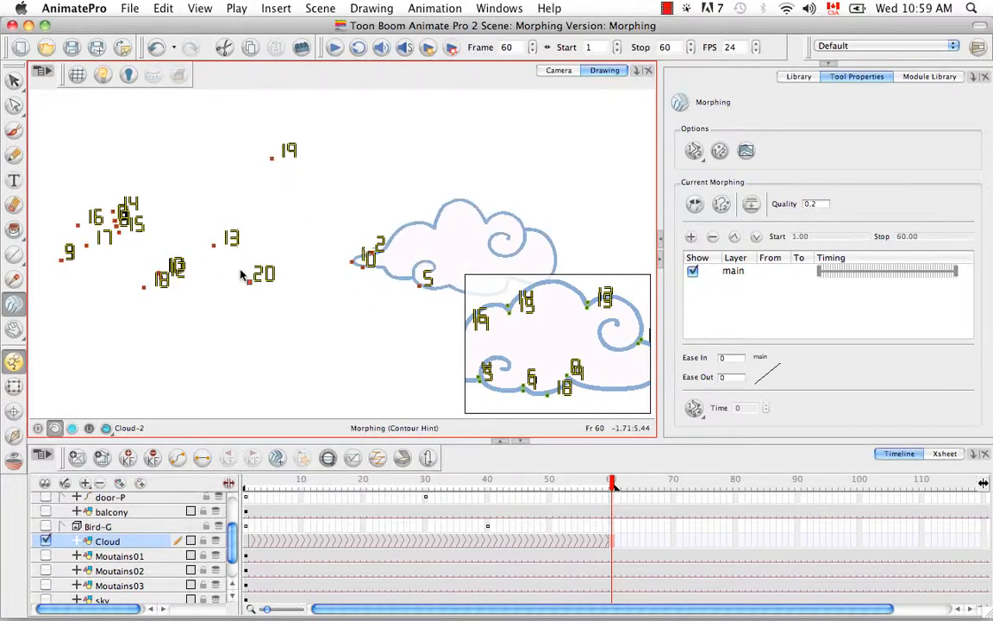
{"action": "key", "text": "Delete"}
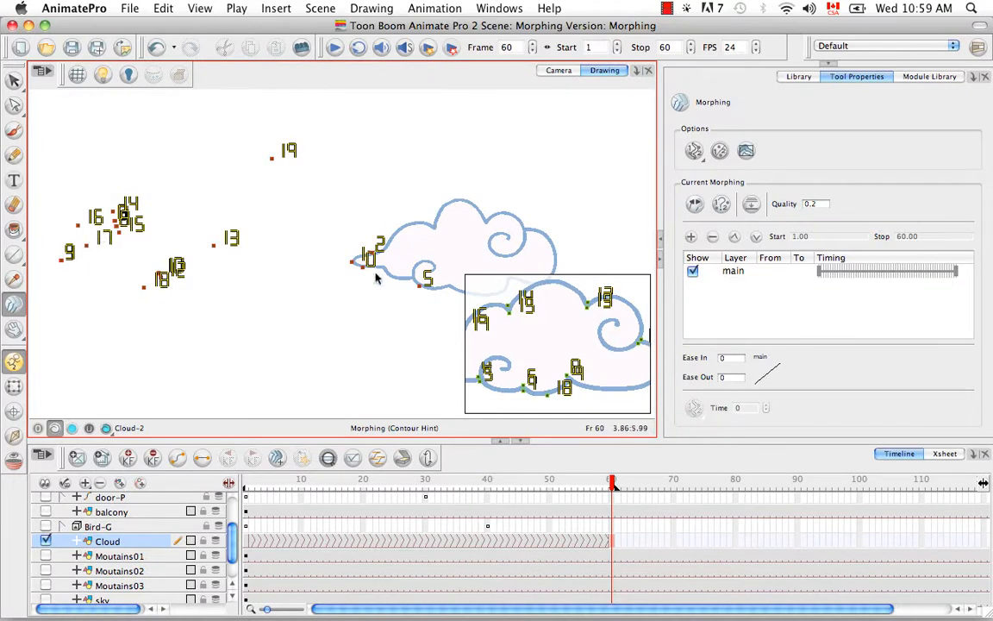
{"action": "left_click_drag", "start_coordinate": [222, 246], "coordinate": [525, 245]}
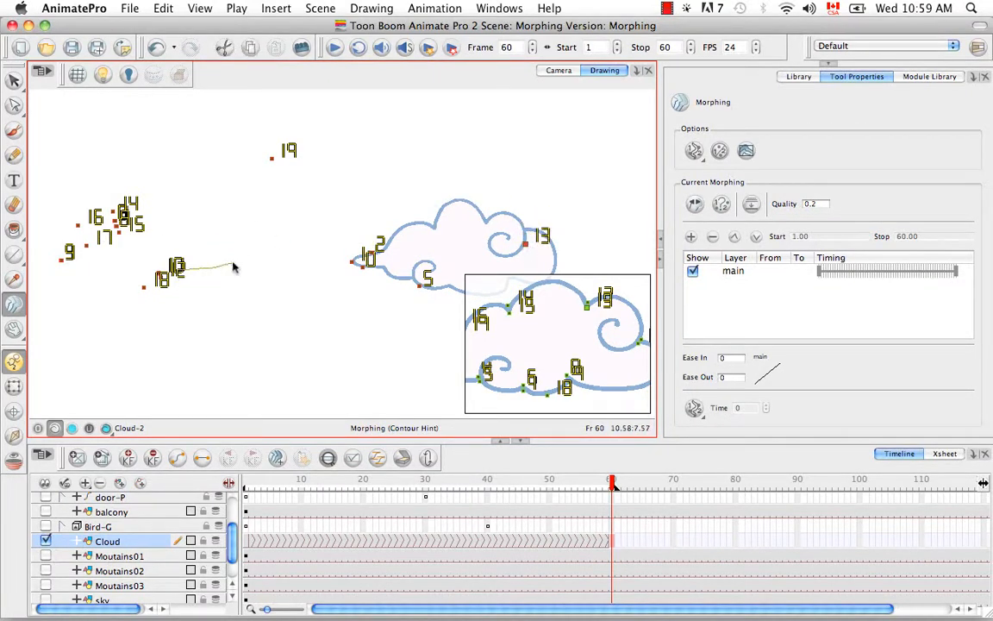
Step: Move hint 18 onto the upper-left contour of the second cloud
{"action": "key", "text": "2"}
{"action": "key", "text": "2"}
{"action": "key", "text": "space"}
{"action": "left_click_drag", "start_coordinate": [210, 273], "coordinate": [379, 254]}
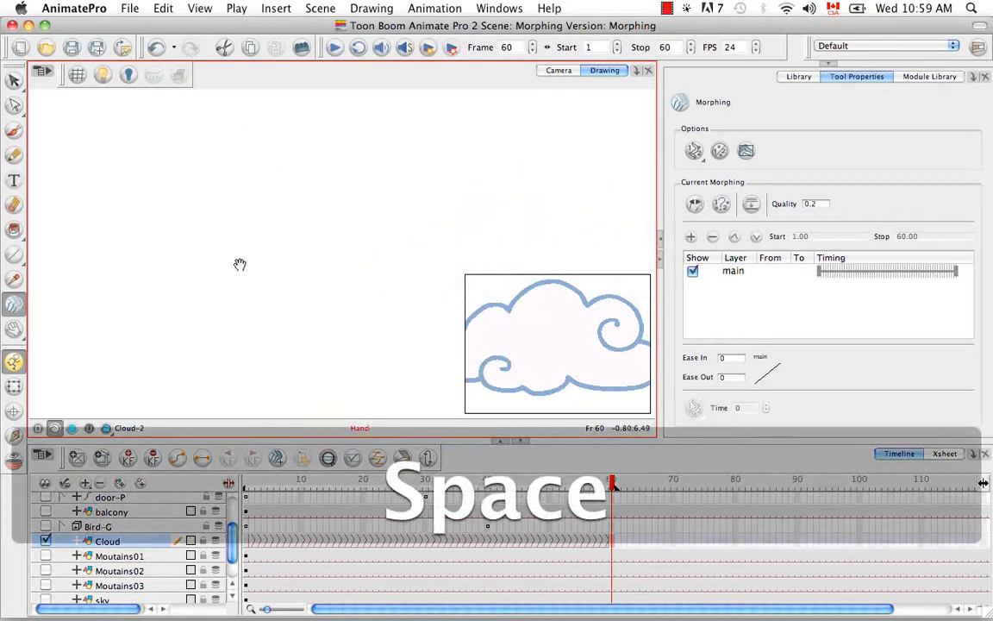
{"action": "left_click_drag", "start_coordinate": [240, 264], "coordinate": [354, 281]}
{"action": "key", "text": "super+minus"}
{"action": "key", "text": "space"}
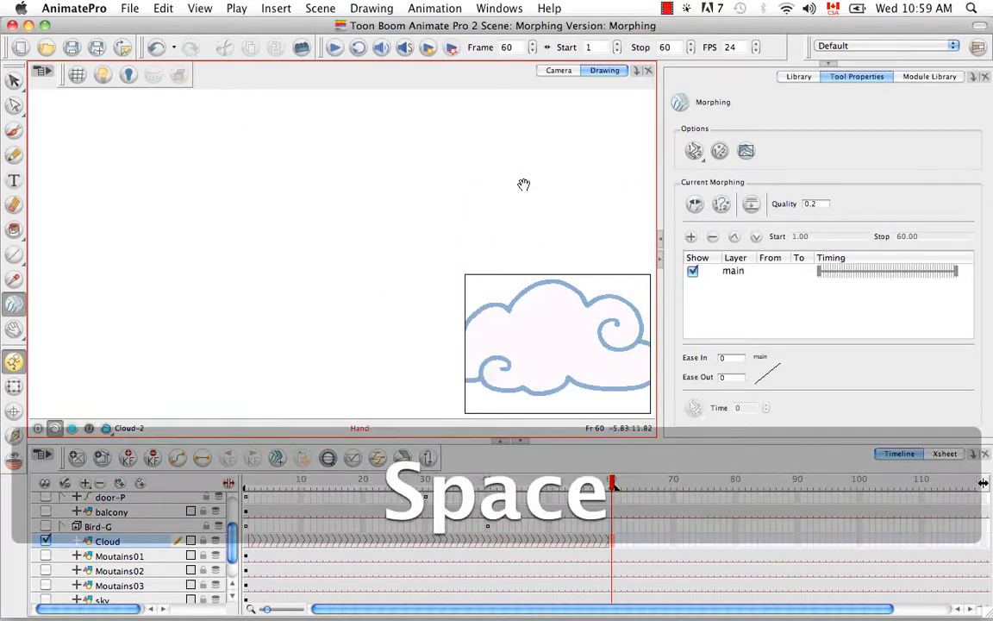
{"action": "left_click_drag", "start_coordinate": [523, 186], "coordinate": [332, 272]}
{"action": "left_click_drag", "start_coordinate": [221, 275], "coordinate": [398, 237]}
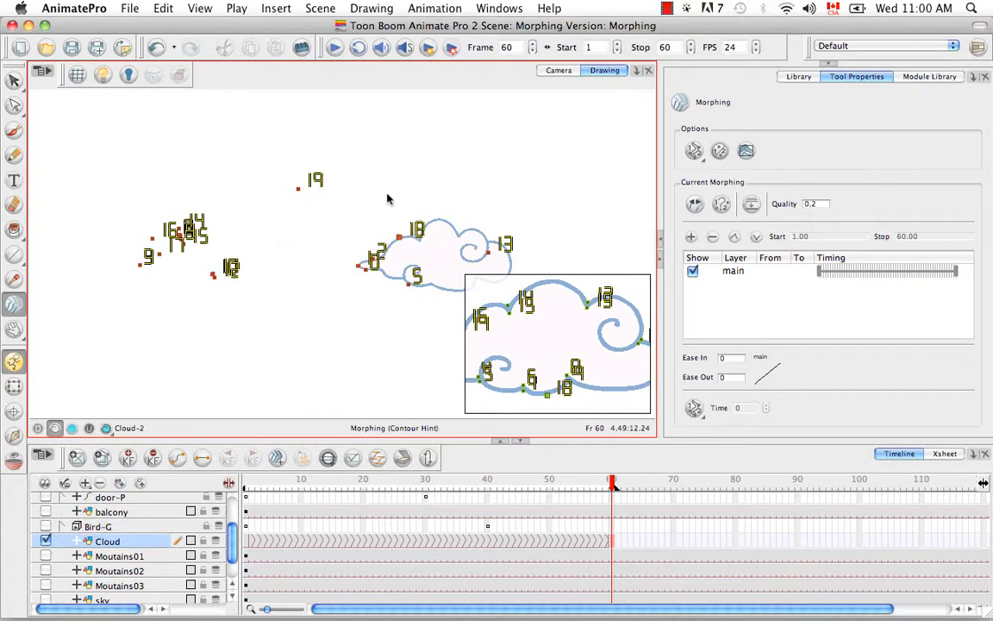
Step: Move hints 18 and 19 along the second cloud's upper-left contour, hints 10 and 11 to its right side and hint 12 above the large curl
{"action": "left_click_drag", "start_coordinate": [382, 171], "coordinate": [380, 164]}
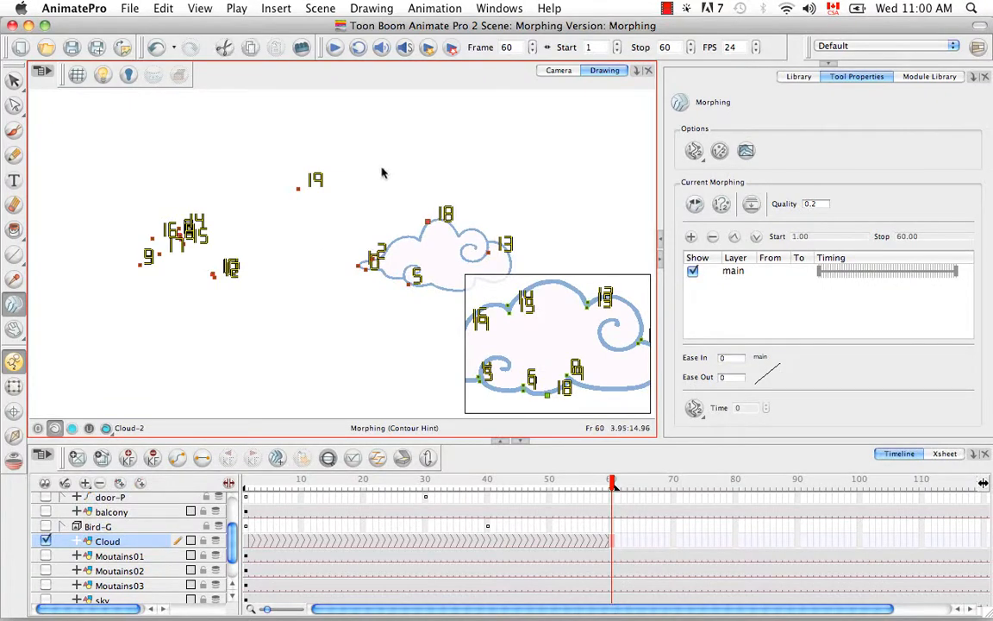
{"action": "left_click_drag", "start_coordinate": [297, 187], "coordinate": [360, 219]}
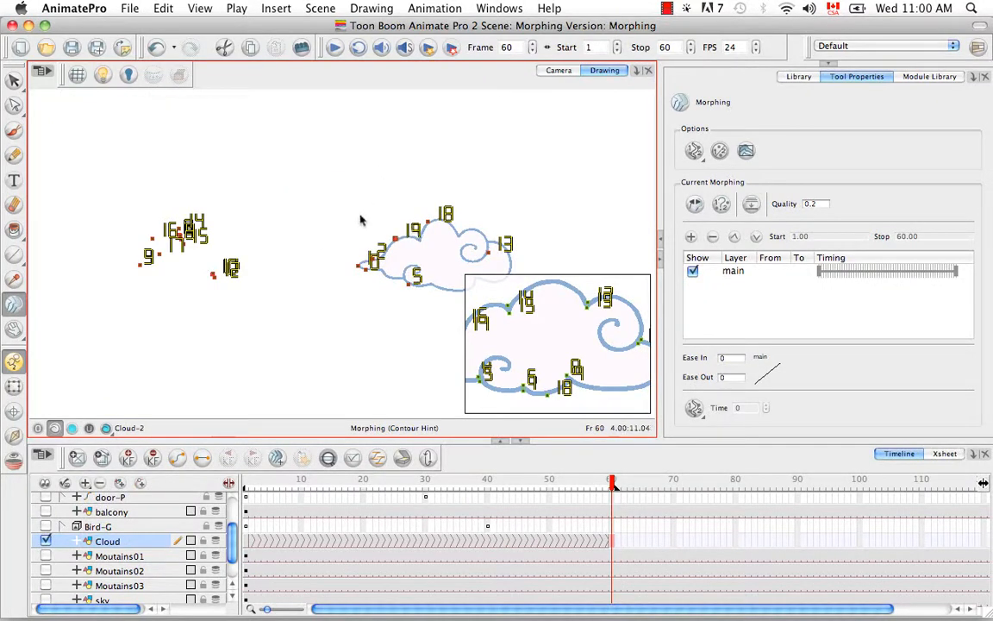
{"action": "left_click_drag", "start_coordinate": [214, 276], "coordinate": [499, 270]}
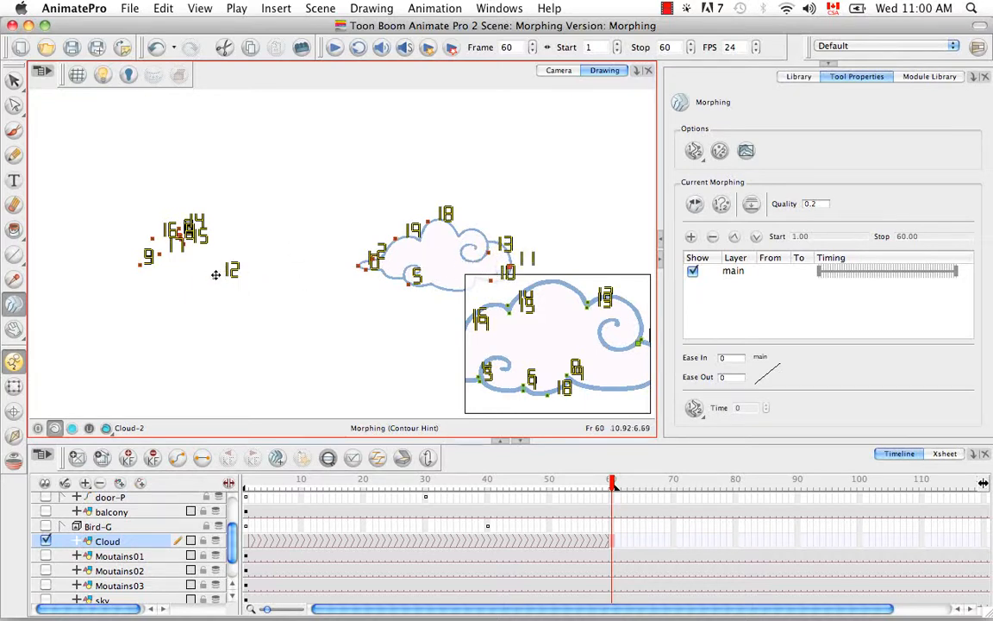
{"action": "left_click_drag", "start_coordinate": [216, 275], "coordinate": [472, 227]}
Step: Move the remaining loose hints 3, 4, 6 to 9 and 14 to 17 onto the second cloud, grouping 8, 9, 14 and 16 near the left tip
{"action": "left_click_drag", "start_coordinate": [140, 265], "coordinate": [431, 301]}
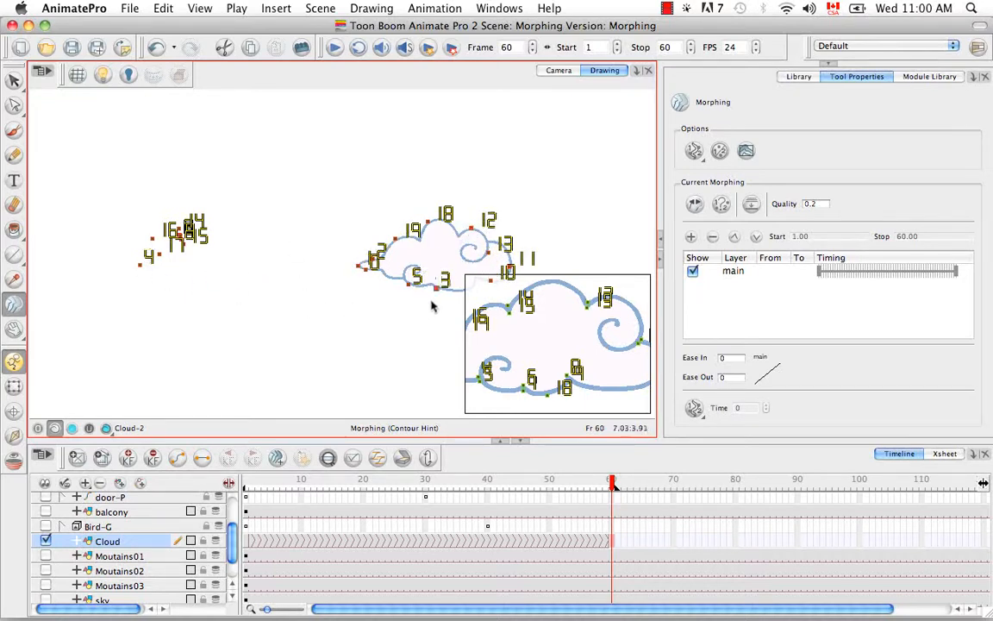
{"action": "left_click_drag", "start_coordinate": [142, 265], "coordinate": [393, 280]}
{"action": "left_click_drag", "start_coordinate": [161, 256], "coordinate": [475, 270]}
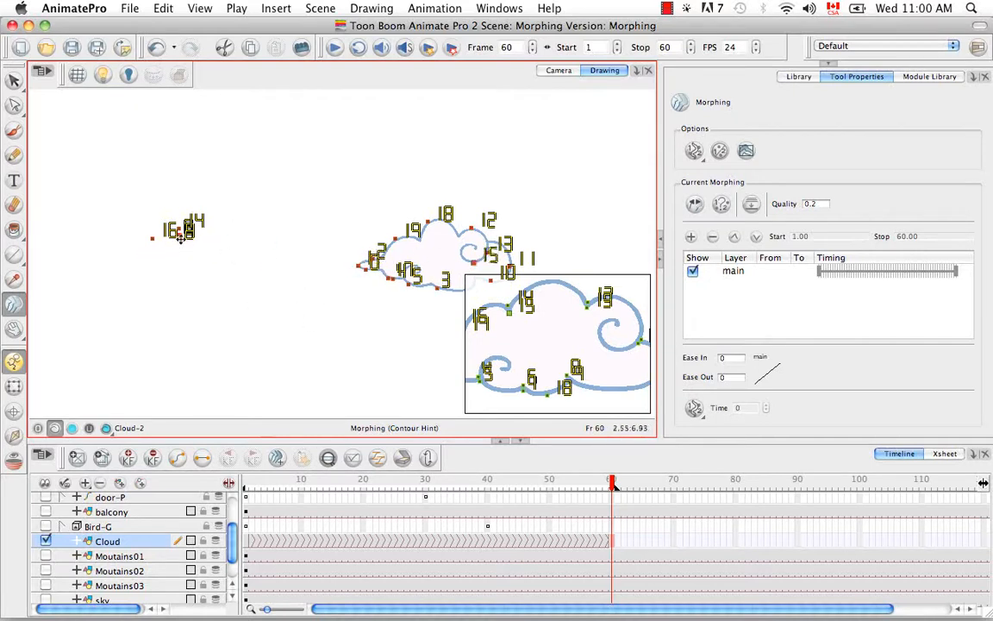
{"action": "left_click_drag", "start_coordinate": [180, 236], "coordinate": [435, 248]}
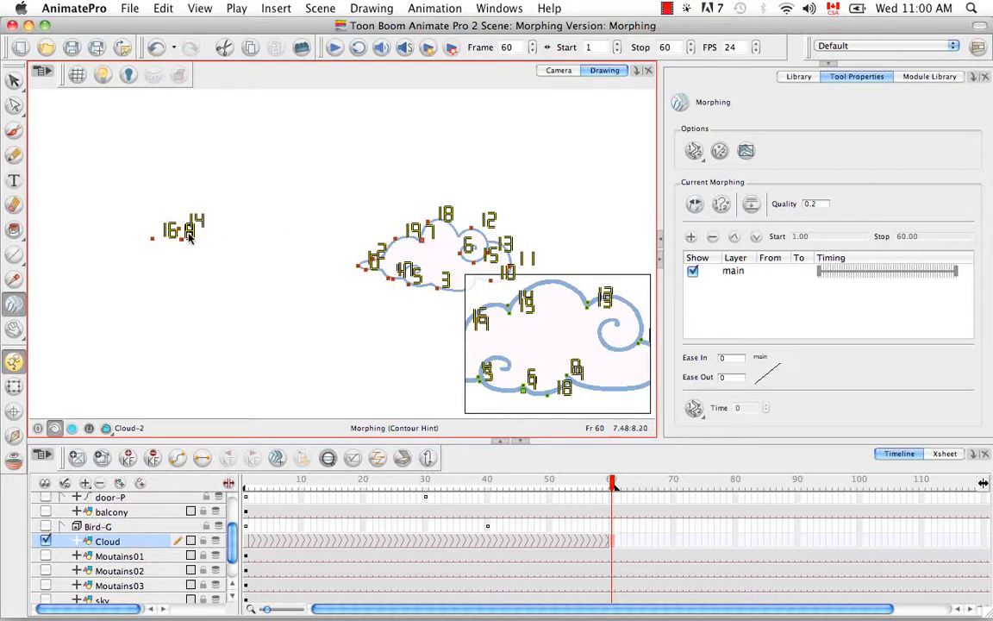
{"action": "left_click_drag", "start_coordinate": [188, 233], "coordinate": [374, 257]}
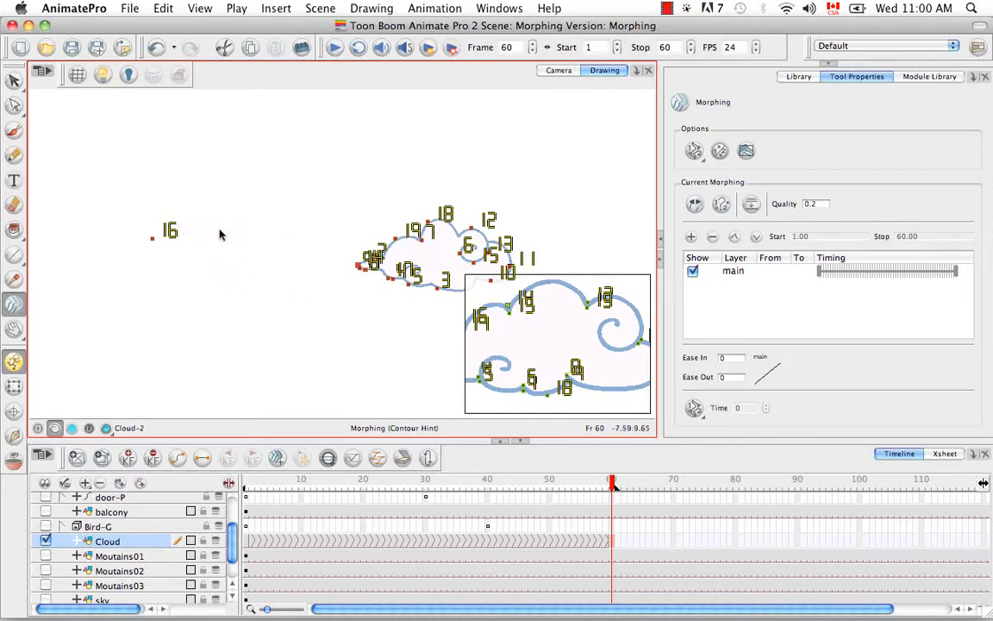
{"action": "left_click_drag", "start_coordinate": [152, 240], "coordinate": [367, 278]}
Step: Separate the crowded hints at the second cloud's left tip, spacing 8, 9, 14 and 16 along the contour's upper-left side
{"action": "key", "text": "space"}
{"action": "mouse_move", "coordinate": [412, 304]}
{"action": "left_mouse_down"}
{"action": "mouse_move", "coordinate": [257, 282]}
{"action": "mouse_move", "coordinate": [388, 306]}
{"action": "left_mouse_up"}
{"action": "key", "text": "super+equal"}
{"action": "key", "text": "space"}
{"action": "key", "text": "super+equal"}
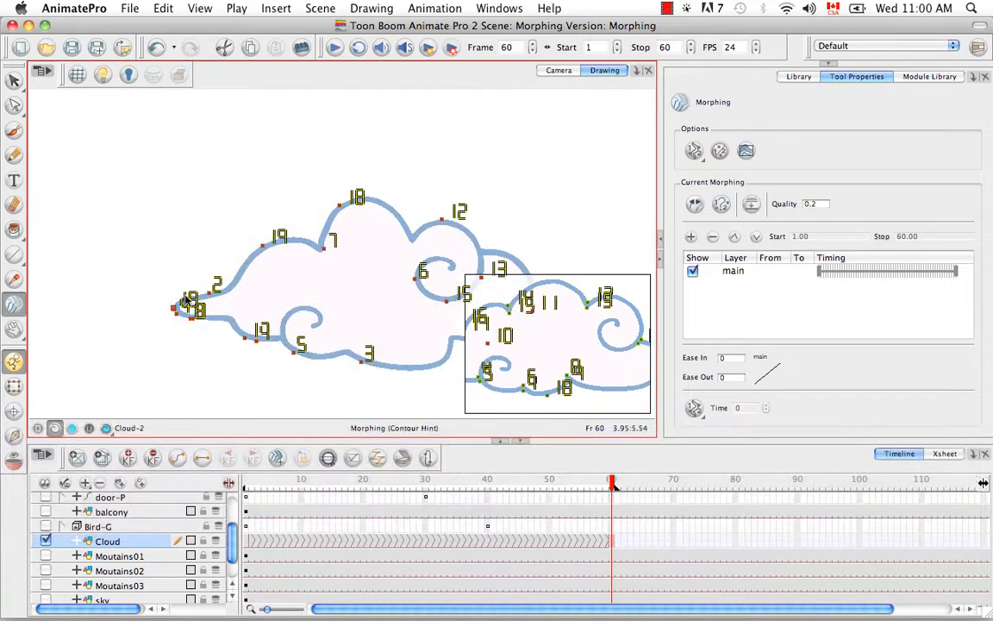
{"action": "key", "text": "super+equal"}
{"action": "key", "text": "space"}
{"action": "mouse_move", "coordinate": [186, 300]}
{"action": "left_mouse_down"}
{"action": "mouse_move", "coordinate": [302, 168]}
{"action": "mouse_move", "coordinate": [435, 193]}
{"action": "left_mouse_up"}
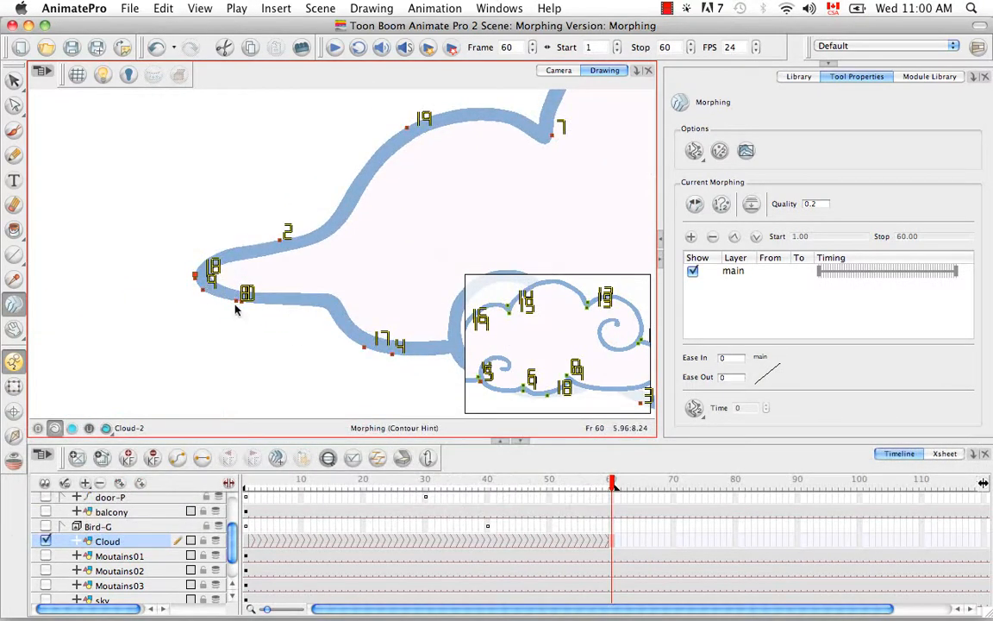
{"action": "mouse_move", "coordinate": [236, 307]}
{"action": "left_mouse_down"}
{"action": "mouse_move", "coordinate": [291, 302]}
{"action": "mouse_move", "coordinate": [323, 227]}
{"action": "left_mouse_up"}
{"action": "left_click_drag", "start_coordinate": [205, 291], "coordinate": [283, 253]}
{"action": "mouse_move", "coordinate": [200, 284]}
{"action": "left_mouse_down"}
{"action": "mouse_move", "coordinate": [227, 305]}
{"action": "mouse_move", "coordinate": [301, 215]}
{"action": "mouse_move", "coordinate": [376, 166]}
{"action": "mouse_move", "coordinate": [239, 260]}
{"action": "mouse_move", "coordinate": [267, 254]}
{"action": "left_mouse_up"}
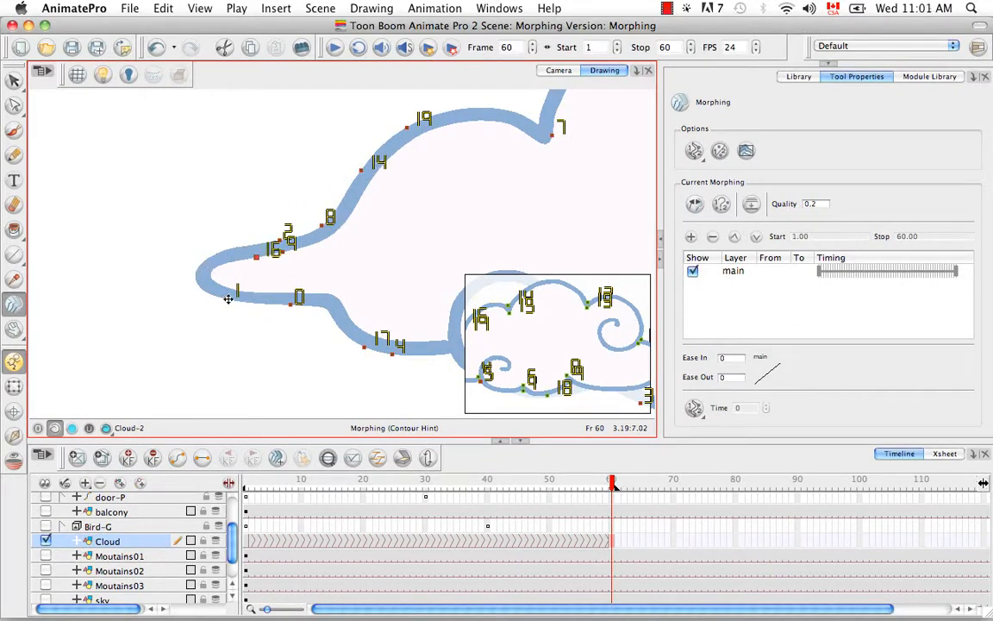
Step: Compare against the frame 1 drawing and move hints 0 and 1 at frame 60 to the outer and inner edges of the left tip
{"action": "left_click", "coordinate": [540, 351]}
{"action": "key", "text": "super+z"}
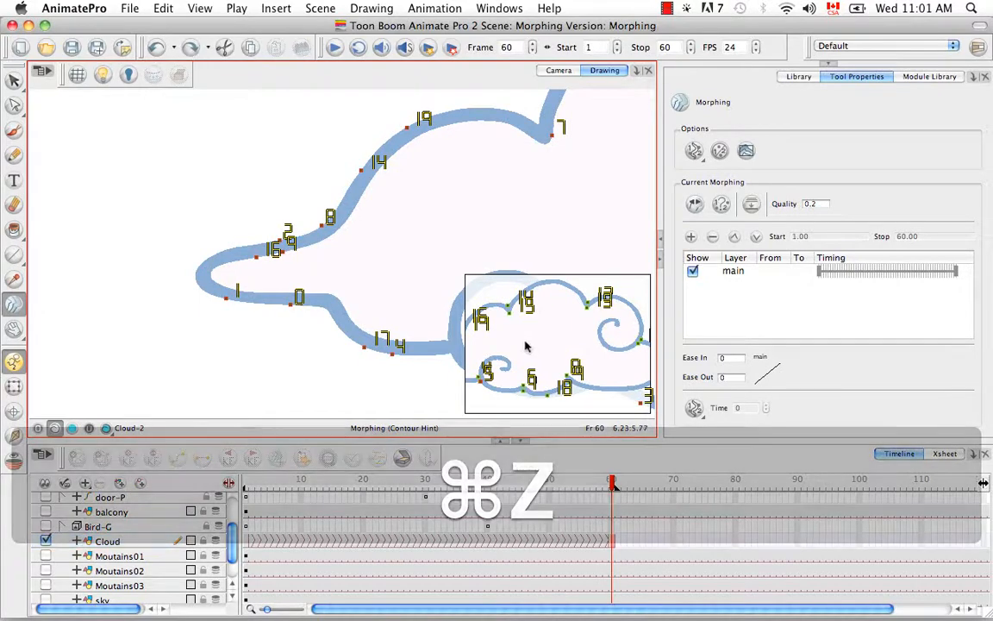
{"action": "key", "text": "space"}
{"action": "left_click", "coordinate": [246, 542]}
{"action": "key", "text": "space"}
{"action": "left_click_drag", "start_coordinate": [250, 352], "coordinate": [400, 352]}
{"action": "left_click", "coordinate": [612, 485]}
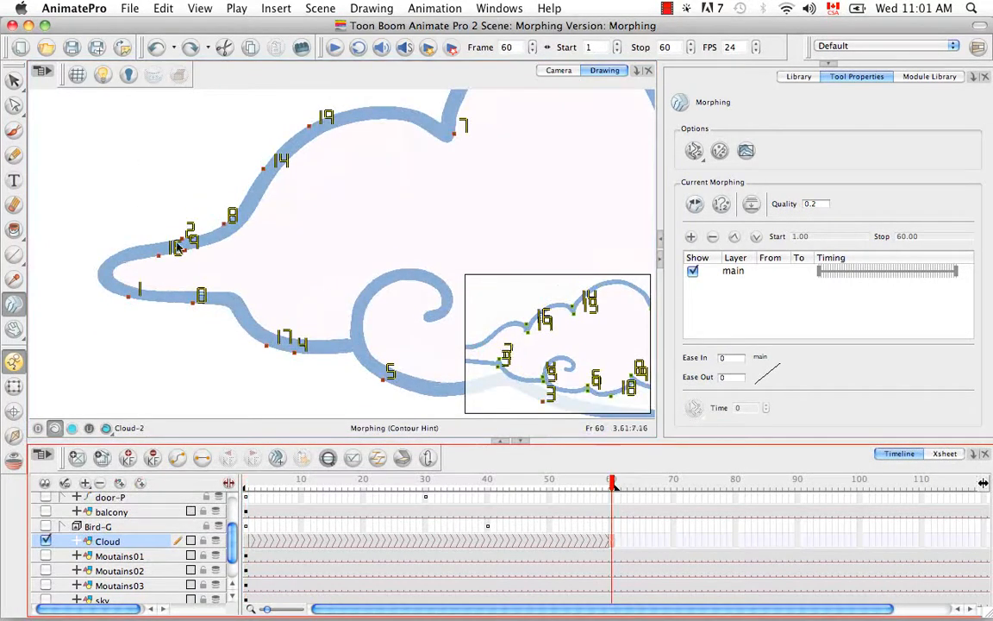
{"action": "left_click_drag", "start_coordinate": [128, 296], "coordinate": [105, 290]}
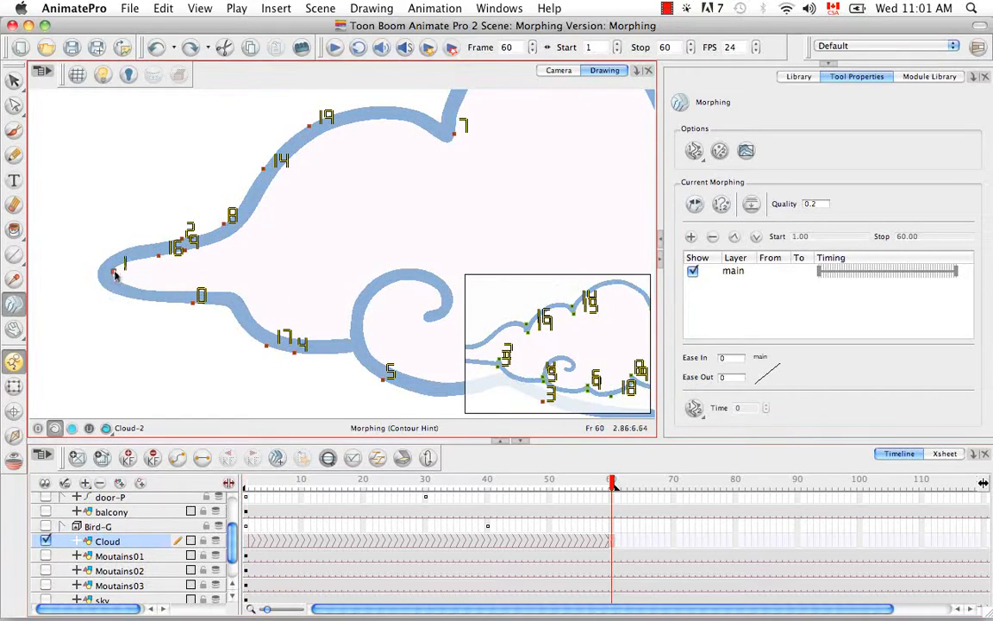
{"action": "left_click_drag", "start_coordinate": [193, 302], "coordinate": [96, 274]}
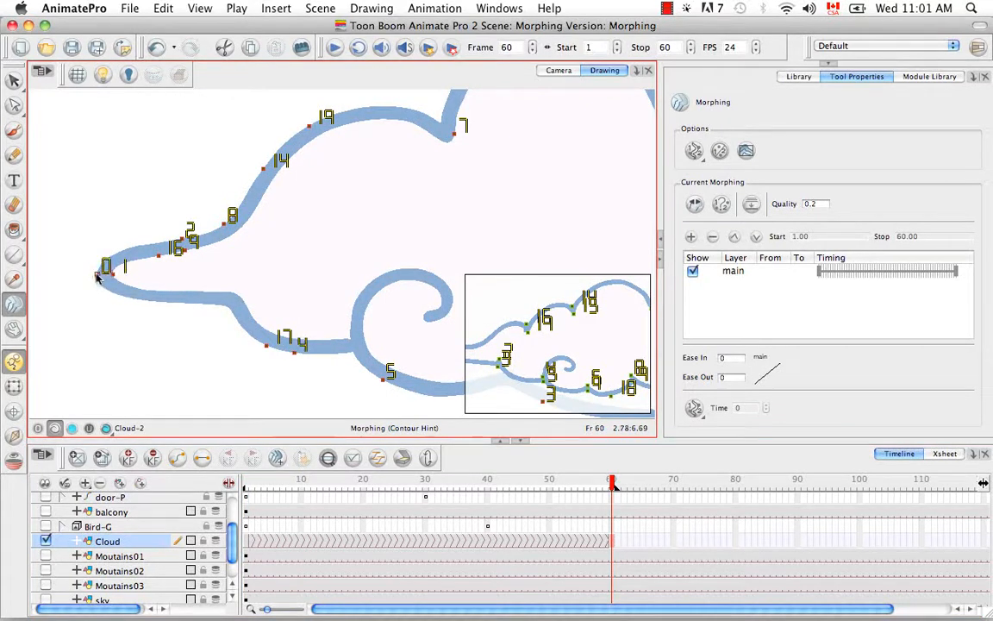
Step: Using frame 1 as reference, move hints 2 and 3 to the lower-left corner of the second cloud and hints 4 and 5 to the small curl's base
{"action": "left_click", "coordinate": [698, 204]}
{"action": "left_click", "coordinate": [697, 204]}
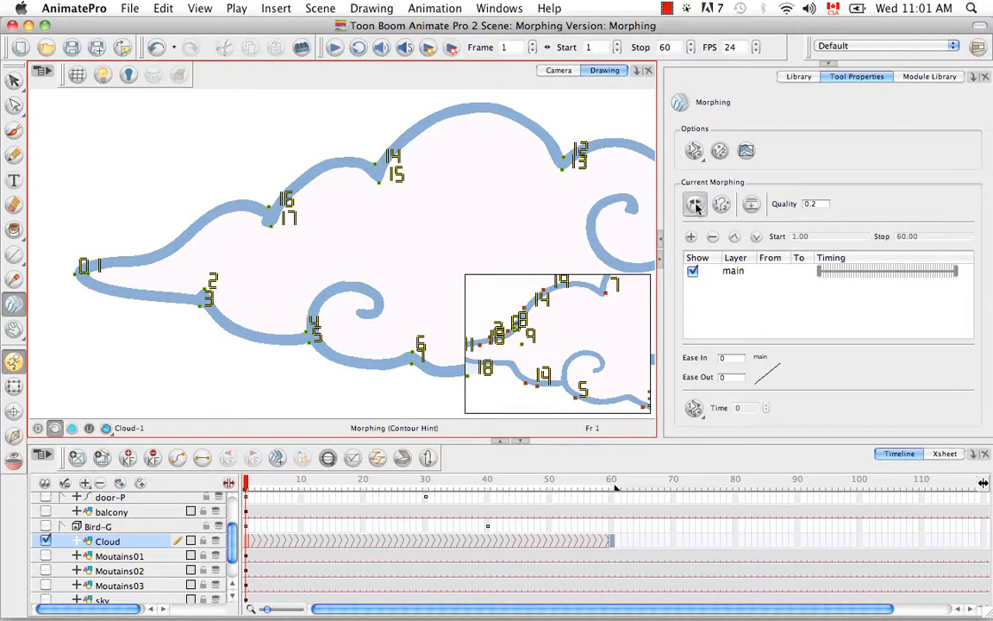
{"action": "left_click_drag", "start_coordinate": [180, 239], "coordinate": [238, 295]}
{"action": "key", "text": "space"}
{"action": "left_click_drag", "start_coordinate": [433, 207], "coordinate": [160, 200]}
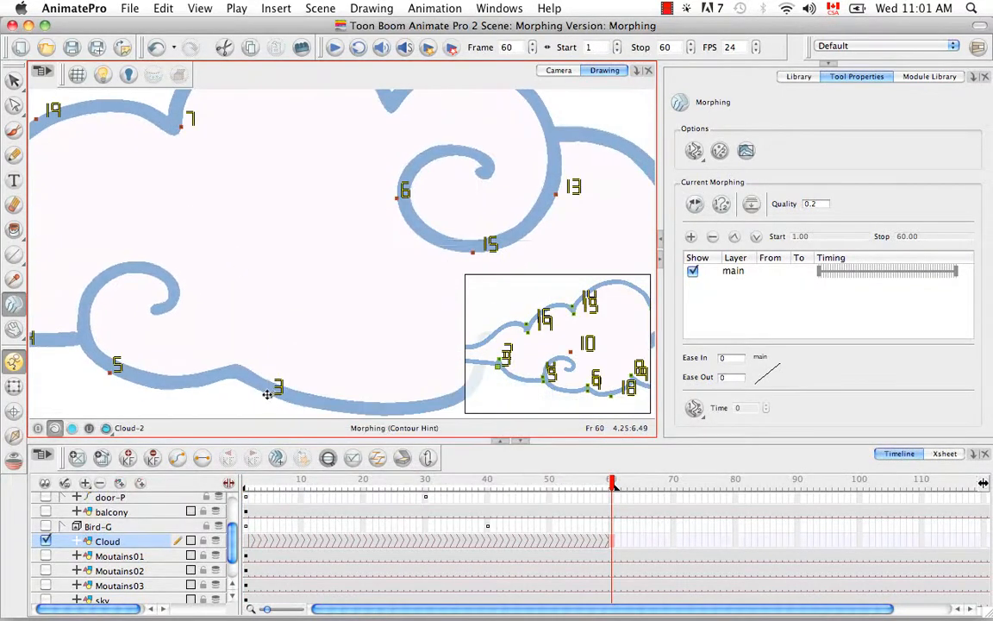
{"action": "left_click_drag", "start_coordinate": [268, 395], "coordinate": [62, 363]}
{"action": "key", "text": "space"}
{"action": "left_click_drag", "start_coordinate": [157, 287], "coordinate": [384, 308]}
{"action": "left_click_drag", "start_coordinate": [288, 370], "coordinate": [183, 316]}
{"action": "left_click_drag", "start_coordinate": [249, 366], "coordinate": [304, 356]}
{"action": "left_click_drag", "start_coordinate": [337, 394], "coordinate": [309, 364]}
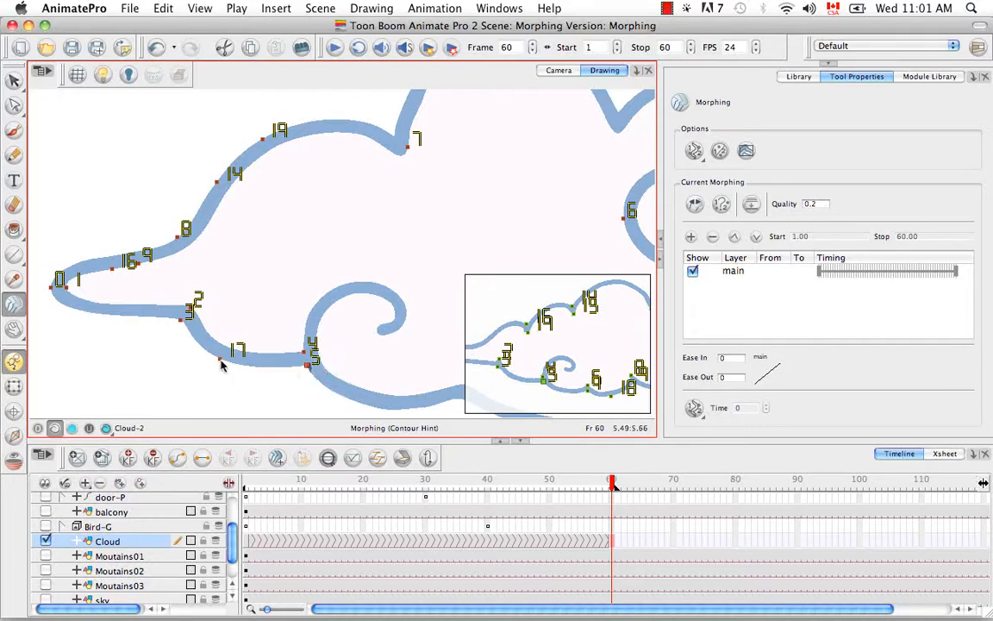
Step: Move hint 17 onto the second cloud's upper-left contour, just right of hint 19
{"action": "key", "text": "space"}
{"action": "left_click_drag", "start_coordinate": [349, 271], "coordinate": [260, 253]}
{"action": "mouse_move", "coordinate": [133, 342]}
{"action": "left_mouse_down"}
{"action": "mouse_move", "coordinate": [235, 161]}
{"action": "mouse_move", "coordinate": [231, 205]}
{"action": "left_mouse_up"}
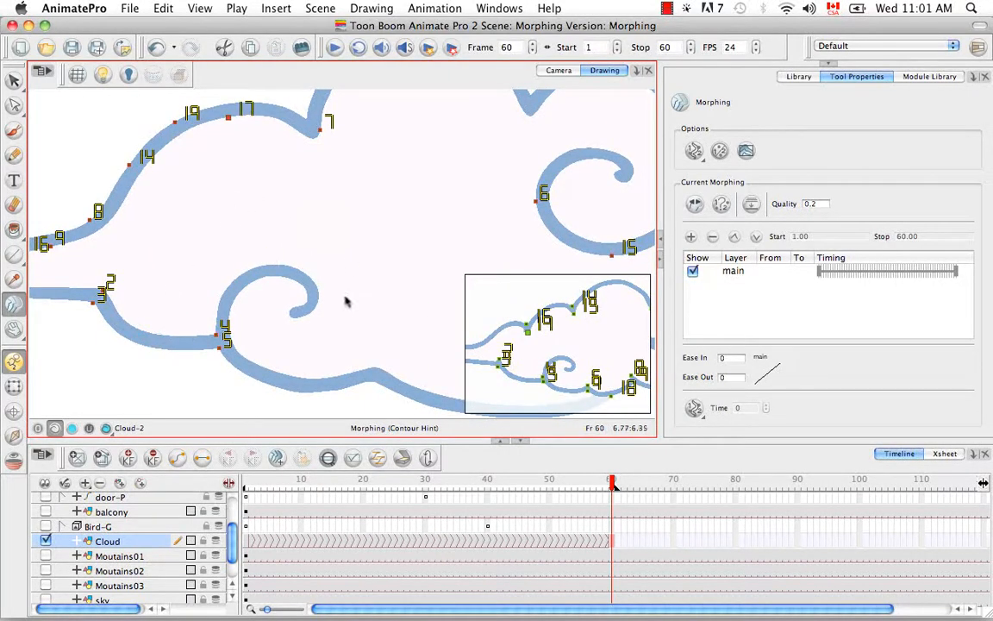
Step: Move hints 6 and 7 to either side of the line at the lower contour's corner, right of the small curl
{"action": "key", "text": "space"}
{"action": "left_click_drag", "start_coordinate": [359, 306], "coordinate": [237, 238]}
{"action": "key", "text": "space"}
{"action": "left_click_drag", "start_coordinate": [312, 289], "coordinate": [200, 305]}
{"action": "key", "text": "space"}
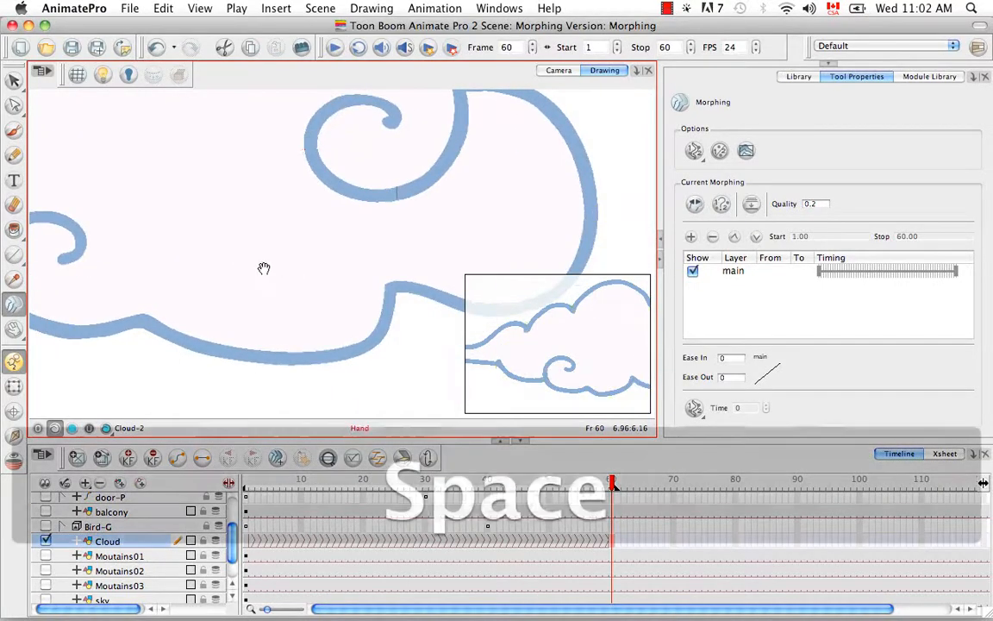
{"action": "left_click_drag", "start_coordinate": [170, 96], "coordinate": [259, 273]}
{"action": "key", "text": "space"}
{"action": "mouse_move", "coordinate": [359, 348]}
{"action": "left_mouse_down"}
{"action": "mouse_move", "coordinate": [320, 282]}
{"action": "mouse_move", "coordinate": [312, 187]}
{"action": "left_mouse_up"}
{"action": "key", "text": "space"}
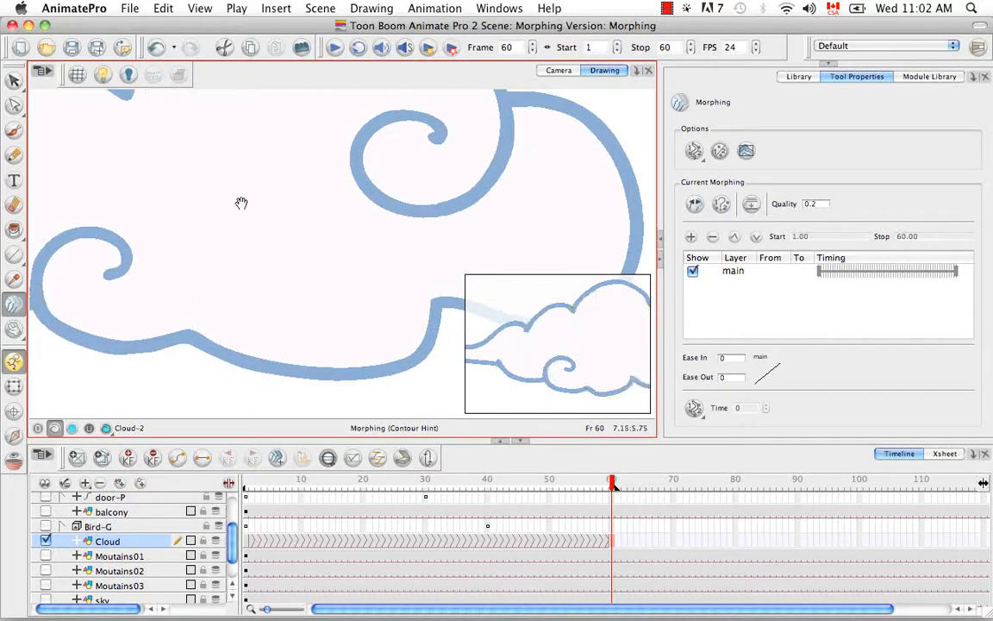
{"action": "left_click_drag", "start_coordinate": [242, 201], "coordinate": [316, 310]}
{"action": "left_click_drag", "start_coordinate": [209, 202], "coordinate": [207, 363]}
{"action": "key", "text": "space"}
{"action": "mouse_move", "coordinate": [298, 361]}
{"action": "left_mouse_down"}
{"action": "mouse_move", "coordinate": [330, 199]}
{"action": "mouse_move", "coordinate": [298, 231]}
{"action": "left_mouse_up"}
{"action": "mouse_move", "coordinate": [205, 230]}
{"action": "left_mouse_down"}
{"action": "mouse_move", "coordinate": [265, 324]}
{"action": "mouse_move", "coordinate": [257, 319]}
{"action": "left_mouse_up"}
{"action": "key", "text": "space"}
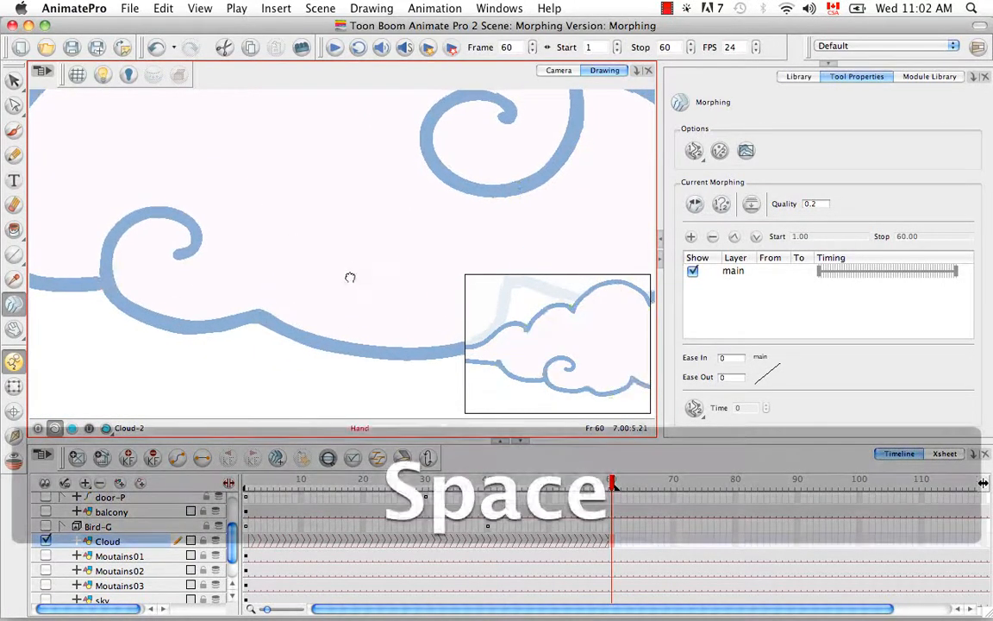
{"action": "left_click_drag", "start_coordinate": [350, 277], "coordinate": [200, 327]}
{"action": "key", "text": "space"}
{"action": "left_click_drag", "start_coordinate": [222, 251], "coordinate": [350, 366]}
{"action": "key", "text": "space"}
{"action": "mouse_move", "coordinate": [325, 317]}
{"action": "left_mouse_down"}
{"action": "mouse_move", "coordinate": [322, 233]}
{"action": "mouse_move", "coordinate": [322, 243]}
{"action": "left_mouse_up"}
Step: Move hints 8 and 9 to either side of the line at the lower-right corner beneath the large curl
{"action": "left_click_drag", "start_coordinate": [340, 274], "coordinate": [353, 280]}
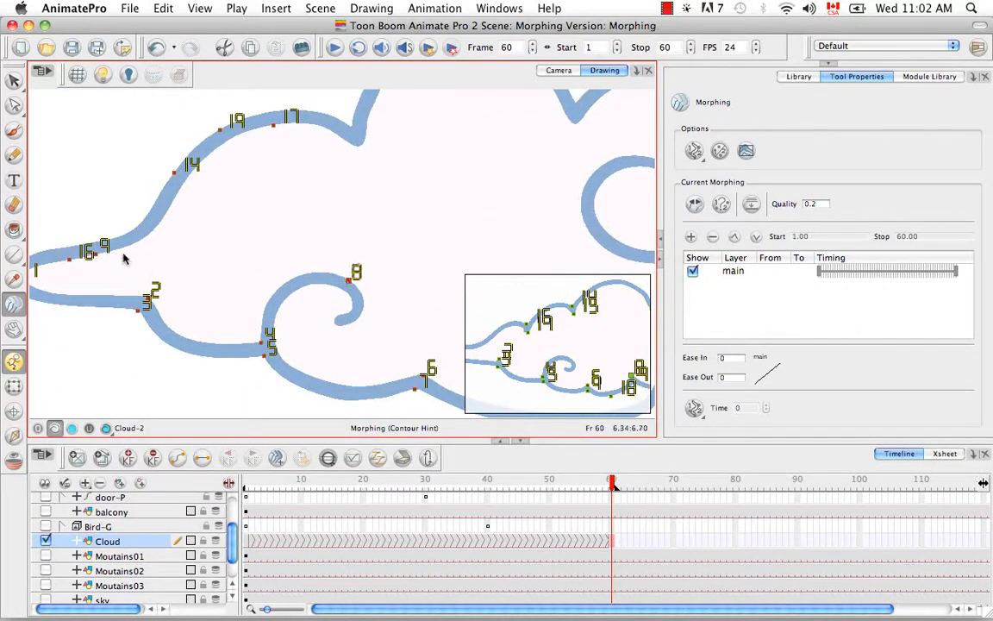
{"action": "left_click_drag", "start_coordinate": [95, 253], "coordinate": [358, 306]}
{"action": "key", "text": "space"}
{"action": "mouse_move", "coordinate": [454, 250]}
{"action": "left_mouse_down"}
{"action": "mouse_move", "coordinate": [217, 179]}
{"action": "mouse_move", "coordinate": [205, 185]}
{"action": "left_mouse_up"}
{"action": "mouse_move", "coordinate": [99, 214]}
{"action": "left_mouse_down"}
{"action": "mouse_move", "coordinate": [379, 254]}
{"action": "mouse_move", "coordinate": [409, 270]}
{"action": "left_mouse_up"}
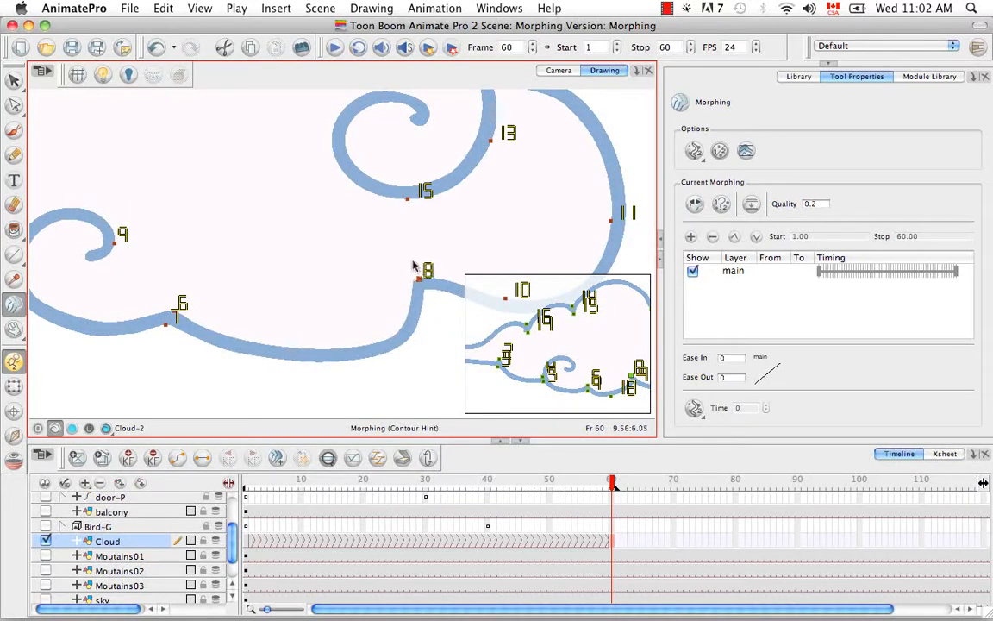
{"action": "left_click_drag", "start_coordinate": [115, 242], "coordinate": [424, 289]}
Step: Checking the frame 1 drawing, move hints 10 and 11 to the junction of the large curl and the right lobe on the second cloud
{"action": "key", "text": "space"}
{"action": "mouse_move", "coordinate": [508, 229]}
{"action": "left_mouse_down"}
{"action": "mouse_move", "coordinate": [377, 255]}
{"action": "mouse_move", "coordinate": [328, 283]}
{"action": "left_mouse_up"}
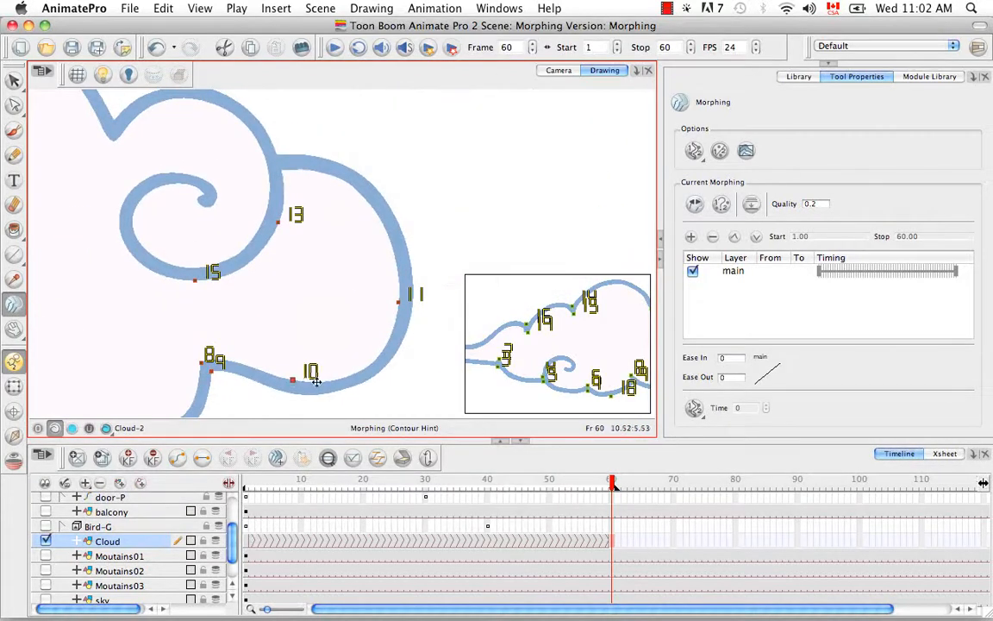
{"action": "left_click_drag", "start_coordinate": [293, 380], "coordinate": [276, 159]}
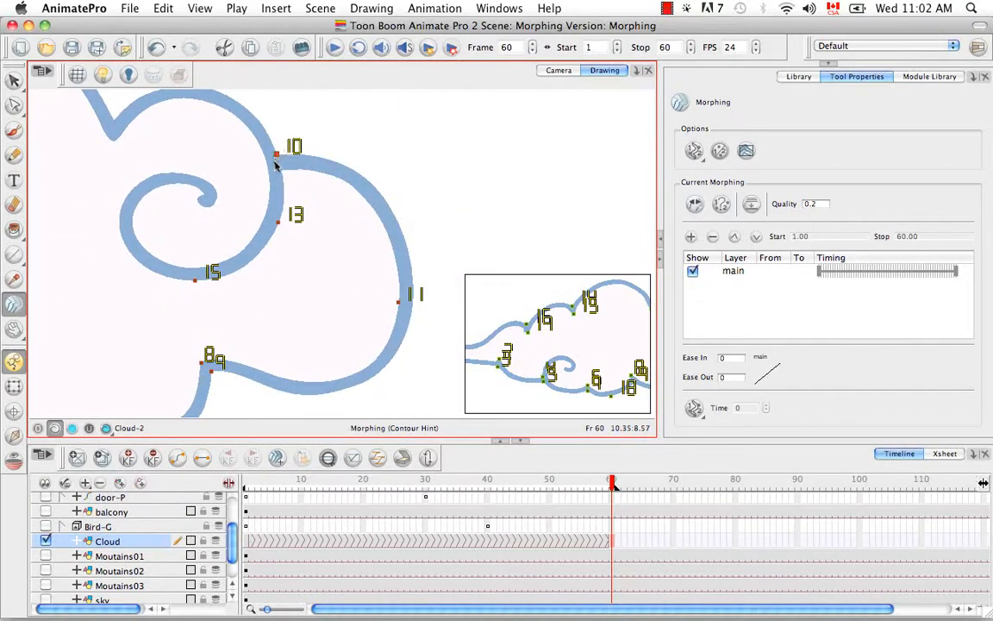
{"action": "left_click", "coordinate": [699, 203]}
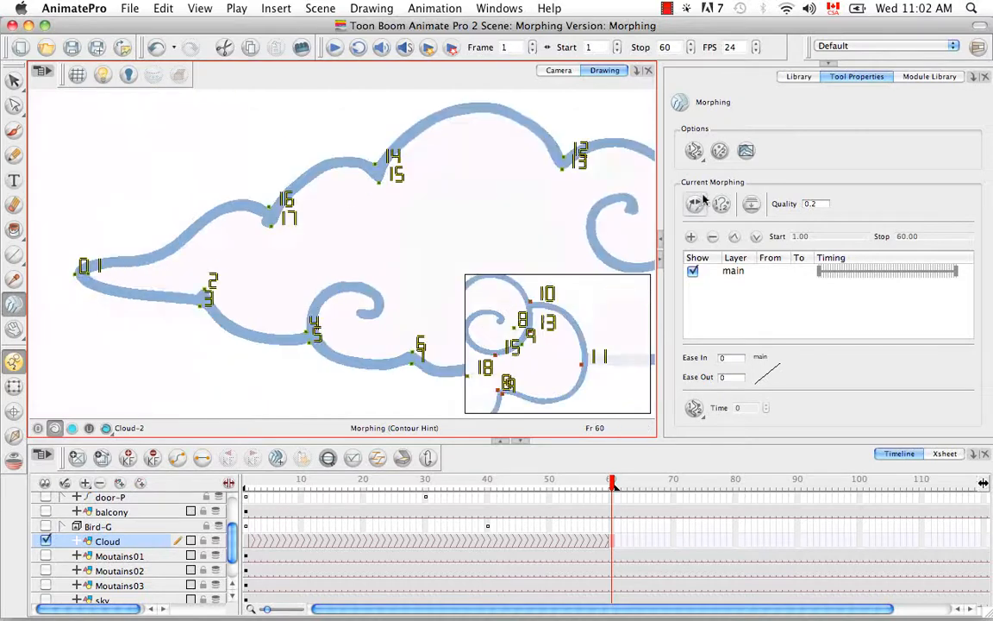
{"action": "key", "text": "space"}
{"action": "mouse_move", "coordinate": [555, 225]}
{"action": "left_mouse_down"}
{"action": "mouse_move", "coordinate": [354, 244]}
{"action": "mouse_move", "coordinate": [329, 228]}
{"action": "left_mouse_up"}
{"action": "key", "text": "space"}
{"action": "left_click_drag", "start_coordinate": [450, 270], "coordinate": [394, 241]}
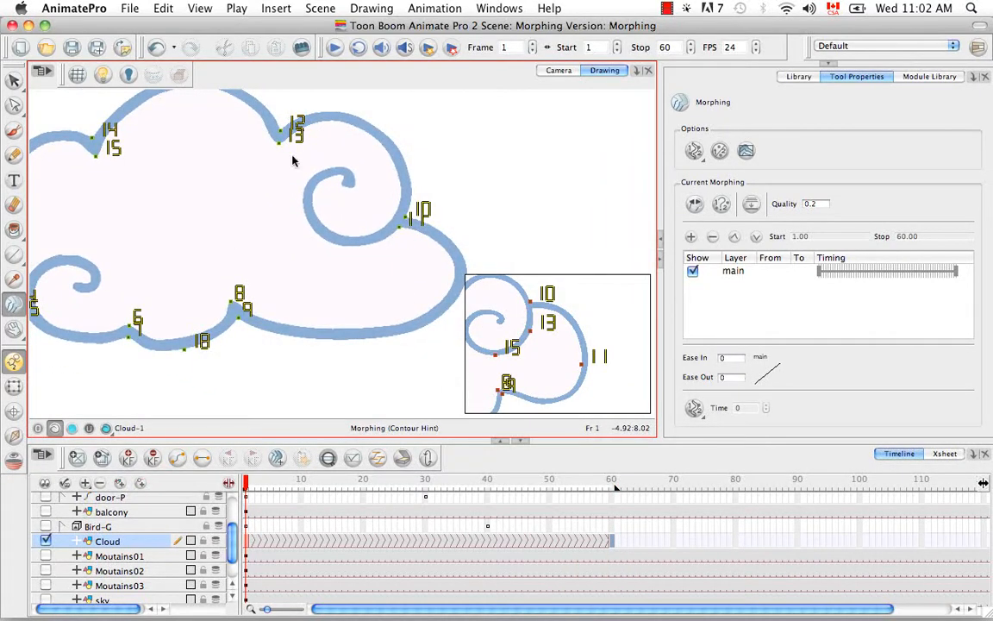
{"action": "left_click", "coordinate": [721, 204]}
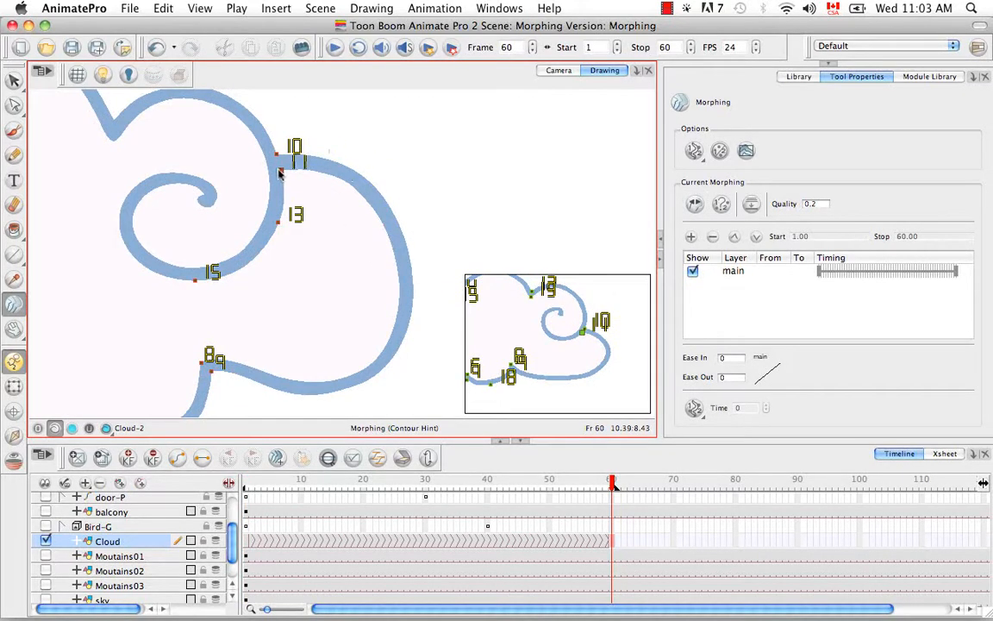
Step: Move hints 12 and 13 to the notch at the upper left of the large curl on the second cloud
{"action": "key", "text": "space"}
{"action": "mouse_move", "coordinate": [250, 158]}
{"action": "left_mouse_down"}
{"action": "mouse_move", "coordinate": [244, 217]}
{"action": "mouse_move", "coordinate": [318, 262]}
{"action": "mouse_move", "coordinate": [301, 258]}
{"action": "left_mouse_up"}
{"action": "left_click_drag", "start_coordinate": [397, 289], "coordinate": [228, 204]}
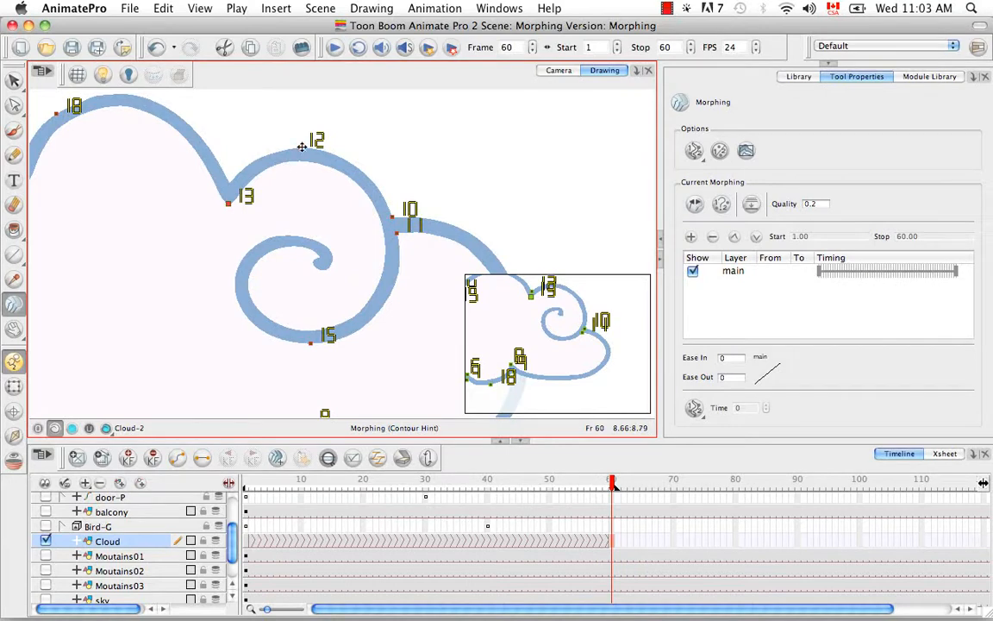
{"action": "left_click_drag", "start_coordinate": [300, 147], "coordinate": [363, 175]}
Step: Move hints 14 and 15 to the outer and inner sides of the upper-left notch on the second cloud
{"action": "key", "text": "space"}
{"action": "key", "text": "space"}
{"action": "left_click_drag", "start_coordinate": [191, 186], "coordinate": [339, 222]}
{"action": "key", "text": "space"}
{"action": "left_click_drag", "start_coordinate": [287, 245], "coordinate": [277, 213]}
{"action": "mouse_move", "coordinate": [106, 248]}
{"action": "left_mouse_down"}
{"action": "mouse_move", "coordinate": [290, 214]}
{"action": "mouse_move", "coordinate": [215, 271]}
{"action": "mouse_move", "coordinate": [328, 211]}
{"action": "mouse_move", "coordinate": [265, 237]}
{"action": "left_mouse_up"}
{"action": "key", "text": "space"}
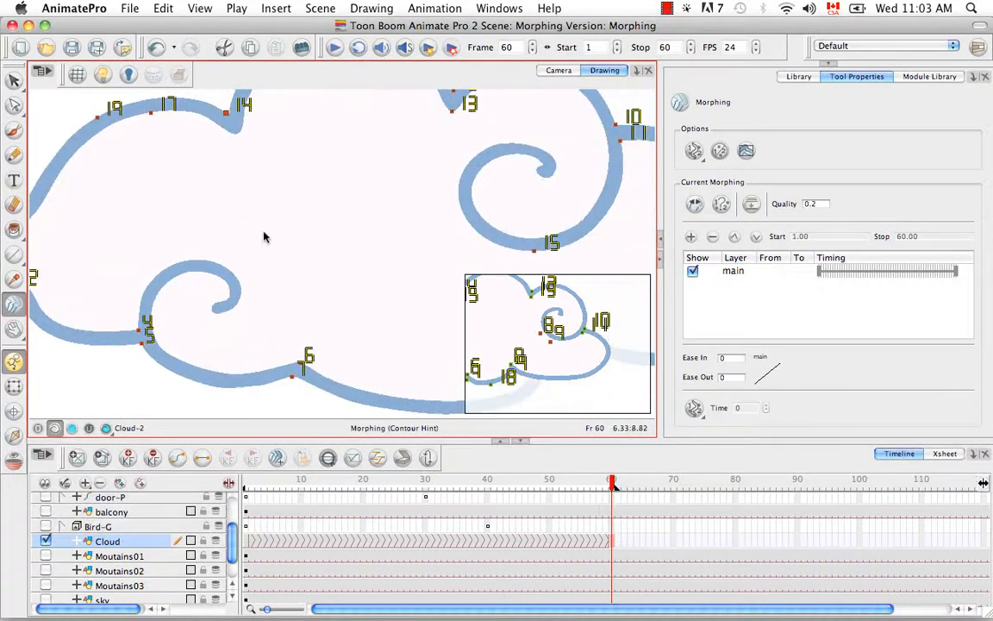
{"action": "left_click_drag", "start_coordinate": [460, 231], "coordinate": [306, 209]}
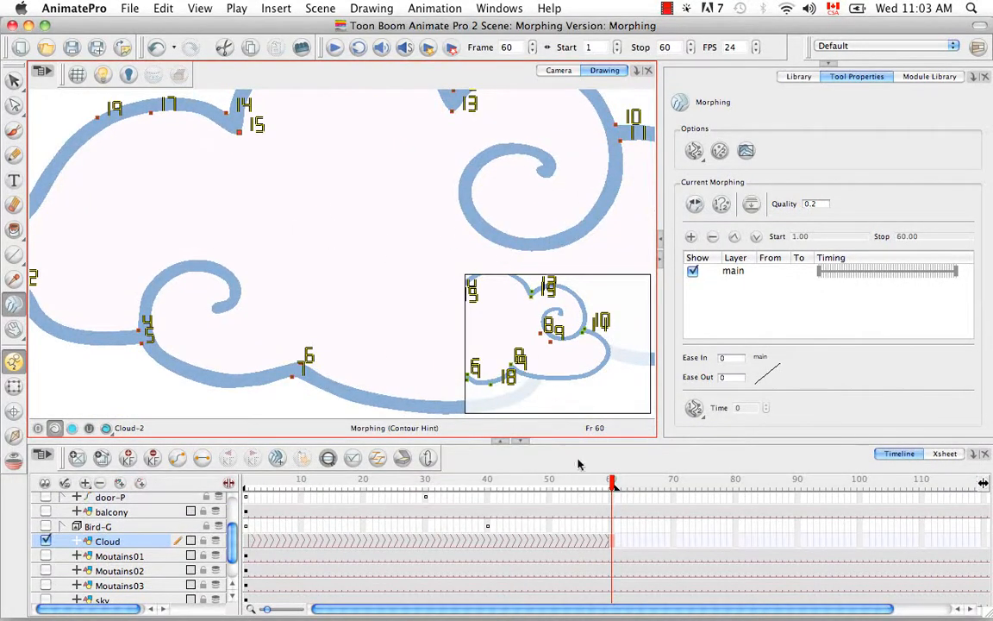
Step: Compare with the frame 1 drawing and move hints 16 and 17 at frame 60 to the bend where the left tip meets the first lobe
{"action": "key", "text": "shift+comma"}
{"action": "key", "text": "space"}
{"action": "mouse_move", "coordinate": [410, 261]}
{"action": "left_mouse_down"}
{"action": "mouse_move", "coordinate": [488, 213]}
{"action": "mouse_move", "coordinate": [490, 280]}
{"action": "left_mouse_up"}
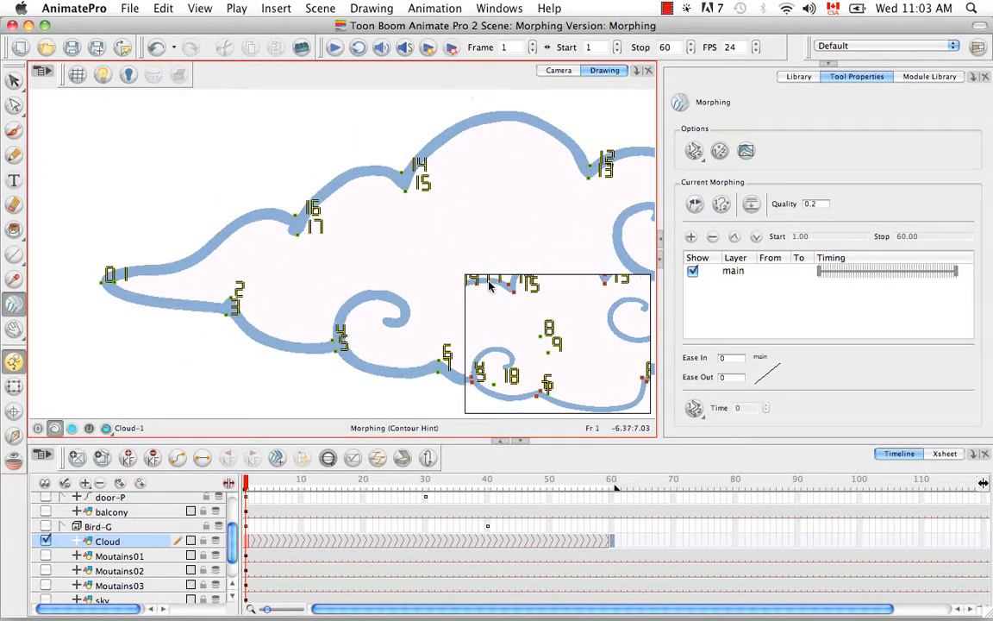
{"action": "key", "text": "shift+period"}
{"action": "key", "text": "space"}
{"action": "mouse_move", "coordinate": [295, 182]}
{"action": "left_mouse_down"}
{"action": "mouse_move", "coordinate": [384, 244]}
{"action": "mouse_move", "coordinate": [413, 295]}
{"action": "mouse_move", "coordinate": [478, 286]}
{"action": "left_mouse_up"}
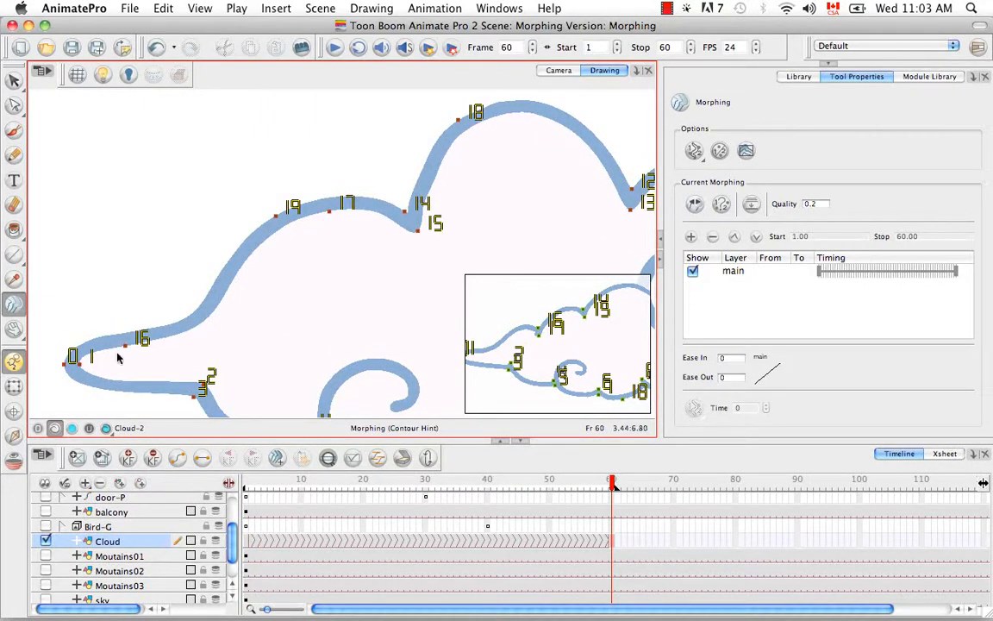
{"action": "left_click_drag", "start_coordinate": [122, 348], "coordinate": [208, 328]}
{"action": "mouse_move", "coordinate": [337, 215]}
{"action": "left_mouse_down"}
{"action": "mouse_move", "coordinate": [214, 272]}
{"action": "mouse_move", "coordinate": [228, 288]}
{"action": "mouse_move", "coordinate": [188, 312]}
{"action": "left_mouse_up"}
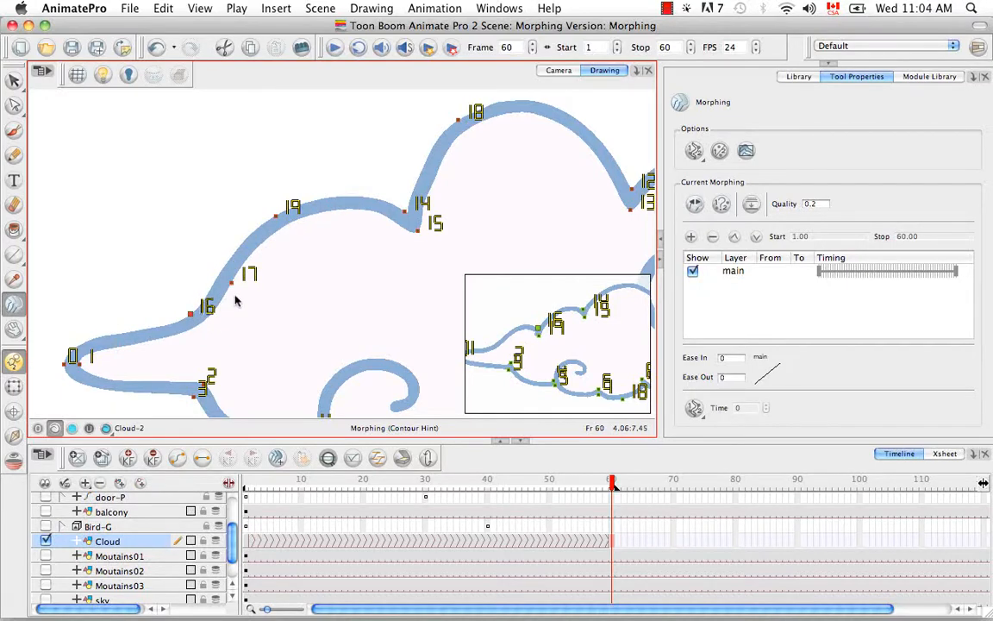
{"action": "left_click_drag", "start_coordinate": [237, 290], "coordinate": [200, 324]}
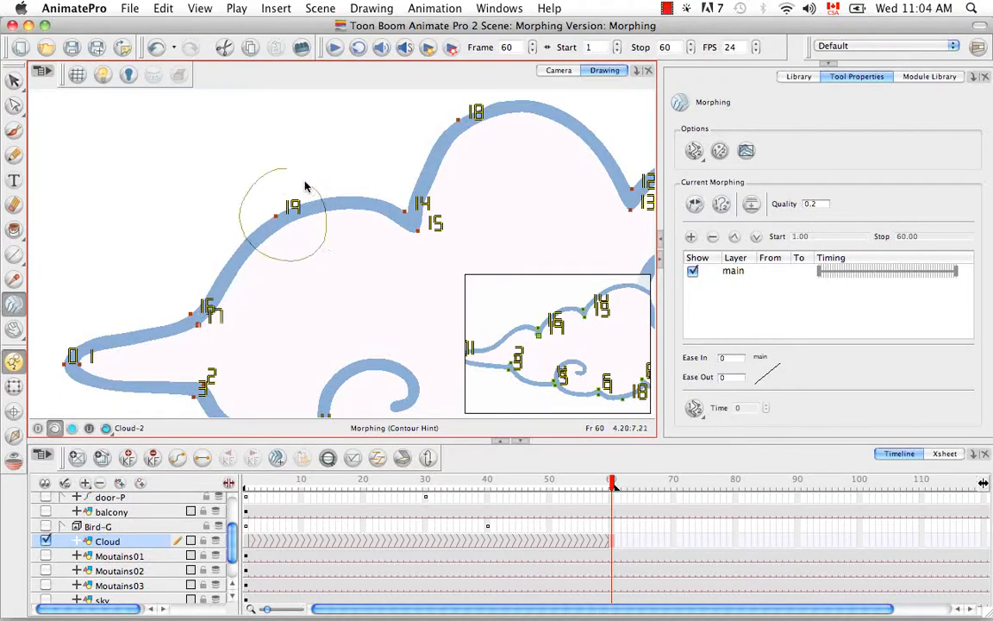
Step: Delete the surplus contour hints 18 and 19 from the second cloud's upper outline
{"action": "key", "text": "BackSpace"}
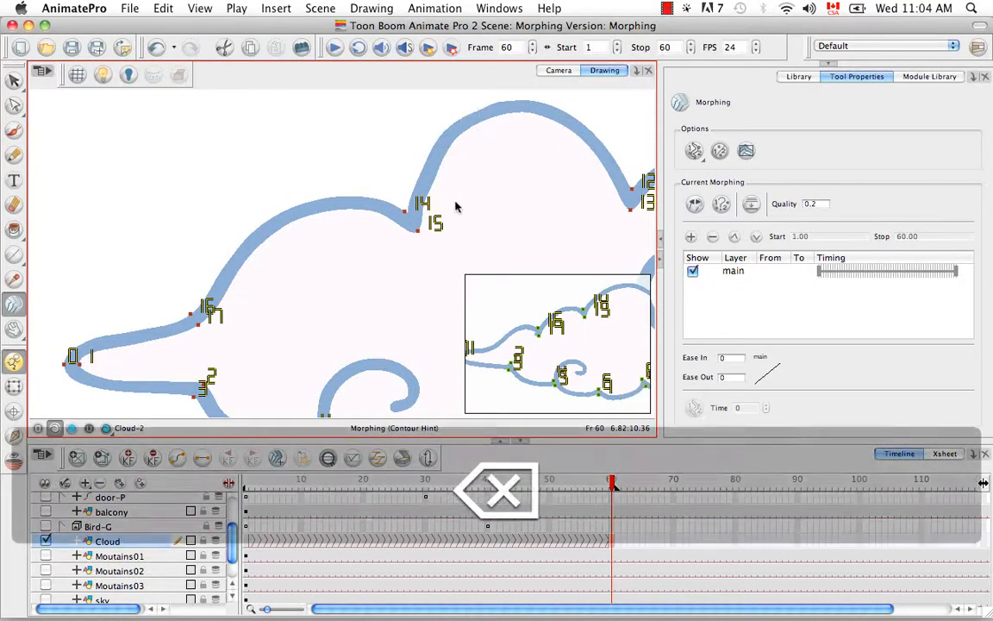
{"action": "key", "text": "BackSpace"}
Step: Compare the placement of all contour hints on the whole cloud drawings at frames 1 and 60
{"action": "key", "text": "space"}
{"action": "mouse_move", "coordinate": [463, 223]}
{"action": "left_mouse_down"}
{"action": "mouse_move", "coordinate": [304, 184]}
{"action": "mouse_move", "coordinate": [311, 159]}
{"action": "left_mouse_up"}
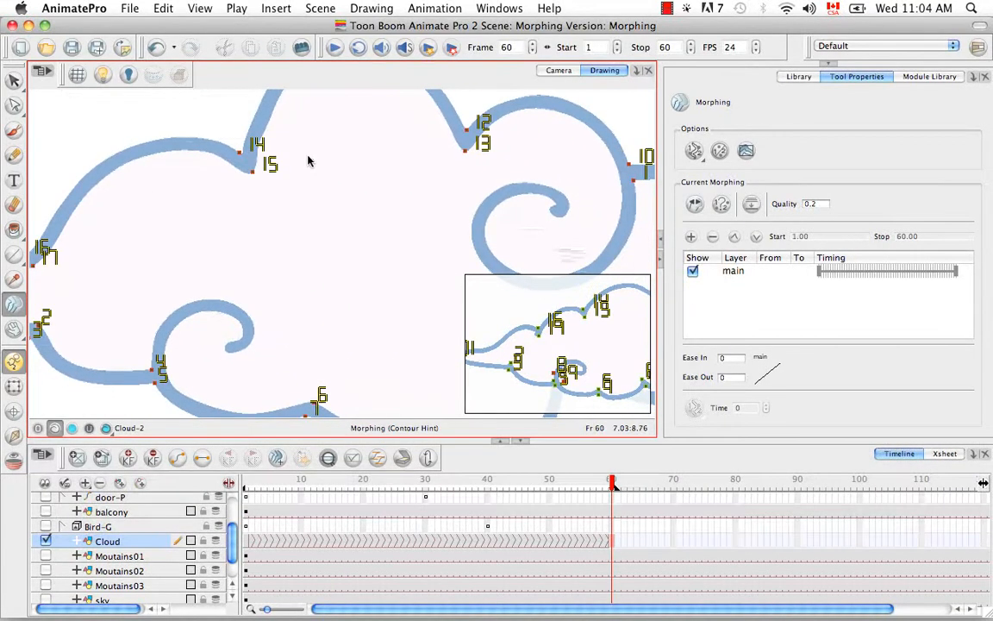
{"action": "key", "text": "super+minus"}
{"action": "key", "text": "space"}
{"action": "left_click_drag", "start_coordinate": [413, 294], "coordinate": [333, 261]}
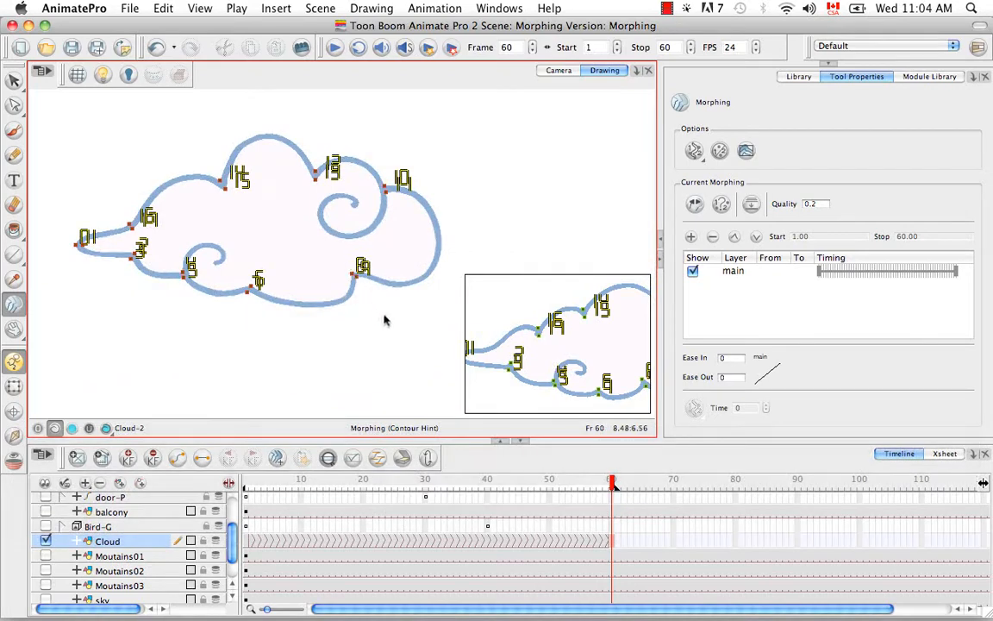
{"action": "left_click", "coordinate": [695, 207]}
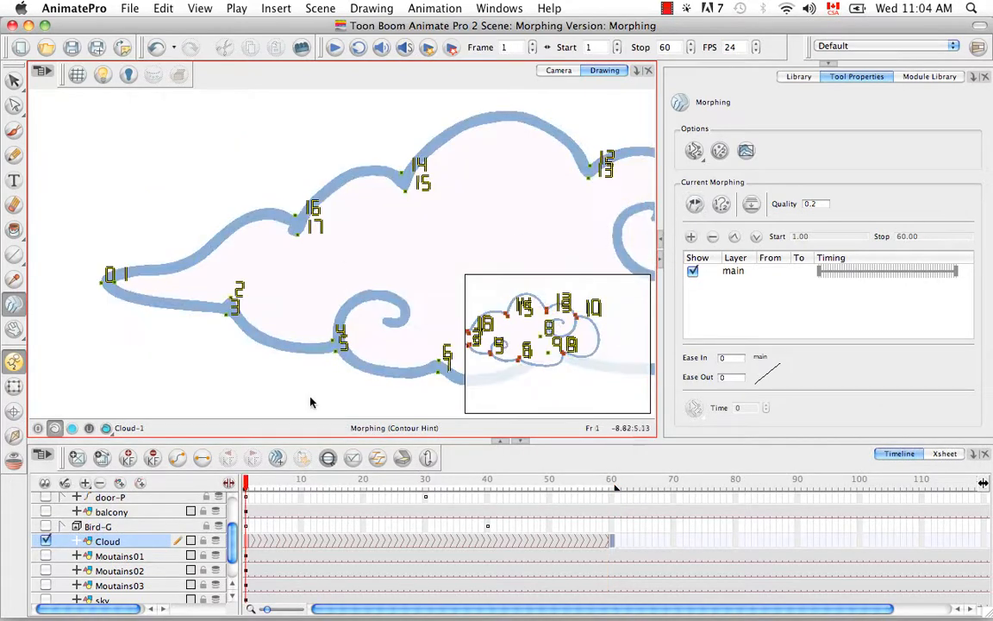
{"action": "key", "text": "super+minus"}
{"action": "key", "text": "super+minus"}
{"action": "key", "text": "space"}
{"action": "left_click_drag", "start_coordinate": [450, 271], "coordinate": [357, 245]}
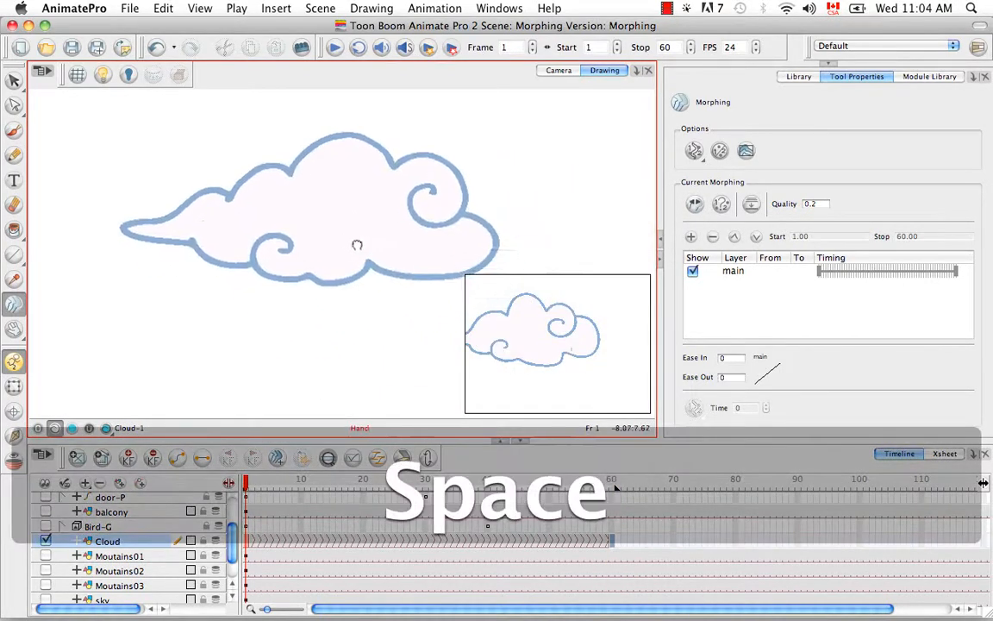
{"action": "left_click", "coordinate": [695, 207]}
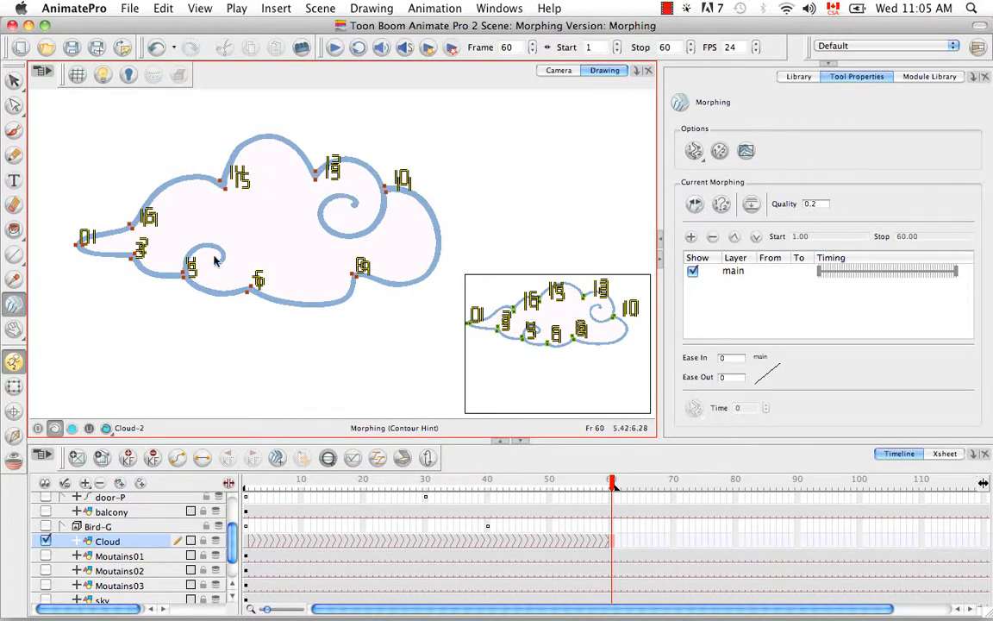
{"action": "left_click", "coordinate": [695, 205]}
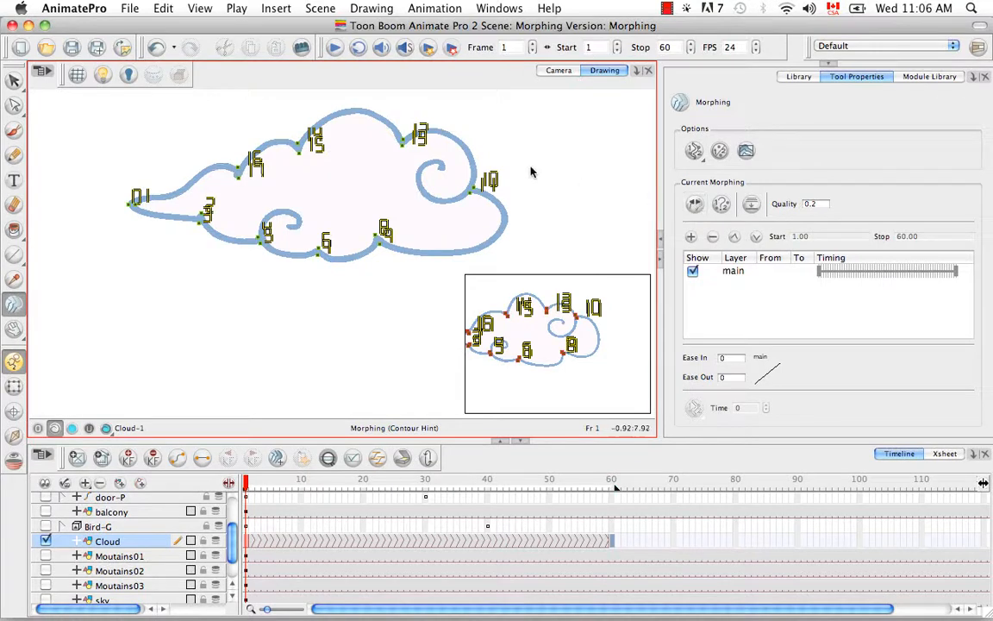
Step: Switch from the Drawing view to the Camera view, reset the view and play the cloud morph from frame 1
{"action": "left_click", "coordinate": [335, 48]}
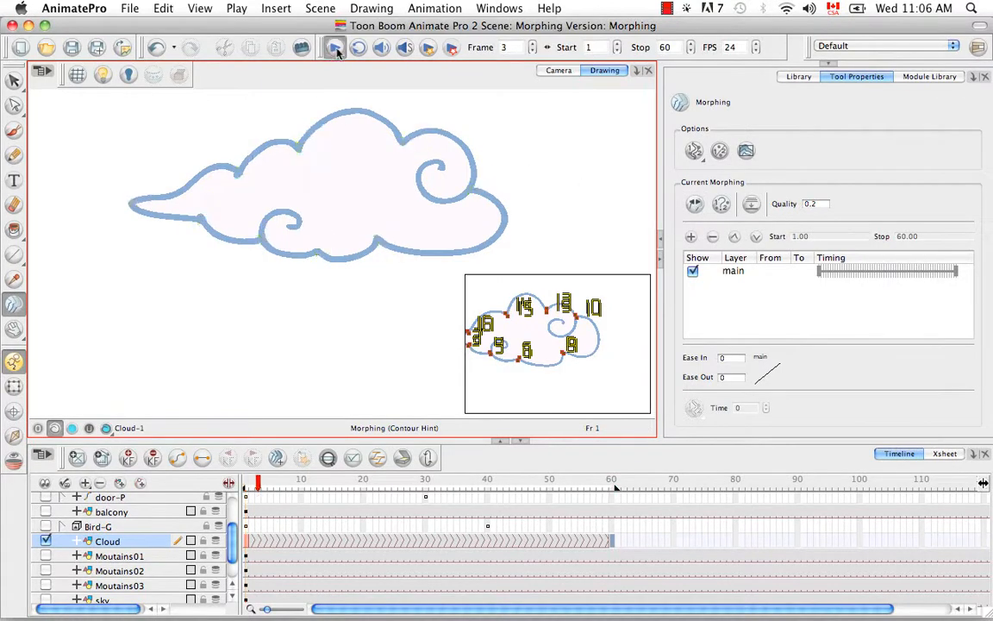
{"action": "left_click", "coordinate": [335, 48]}
{"action": "left_click", "coordinate": [560, 70]}
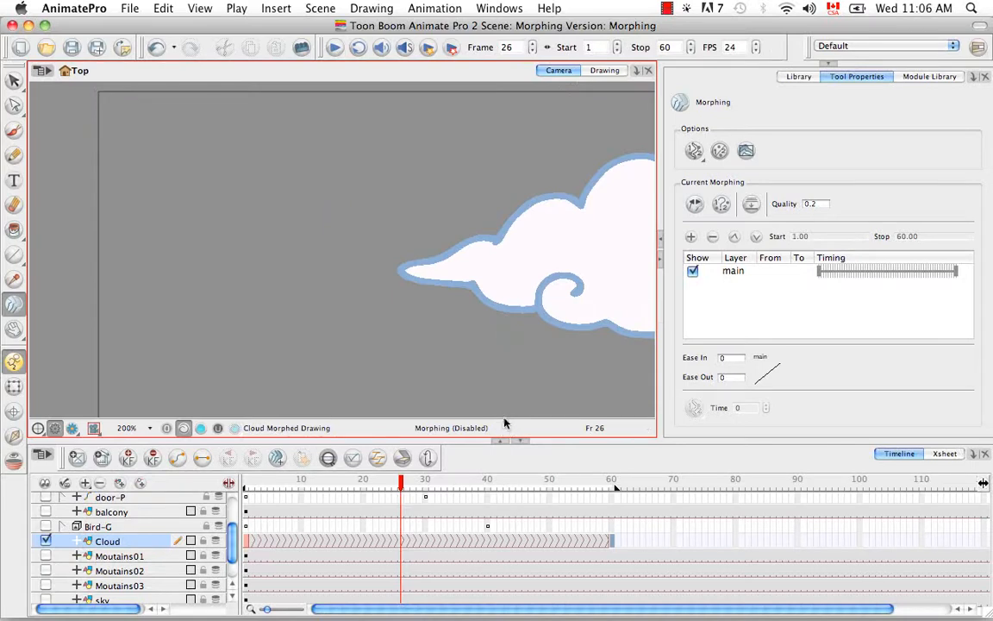
{"action": "key", "text": "shift+m"}
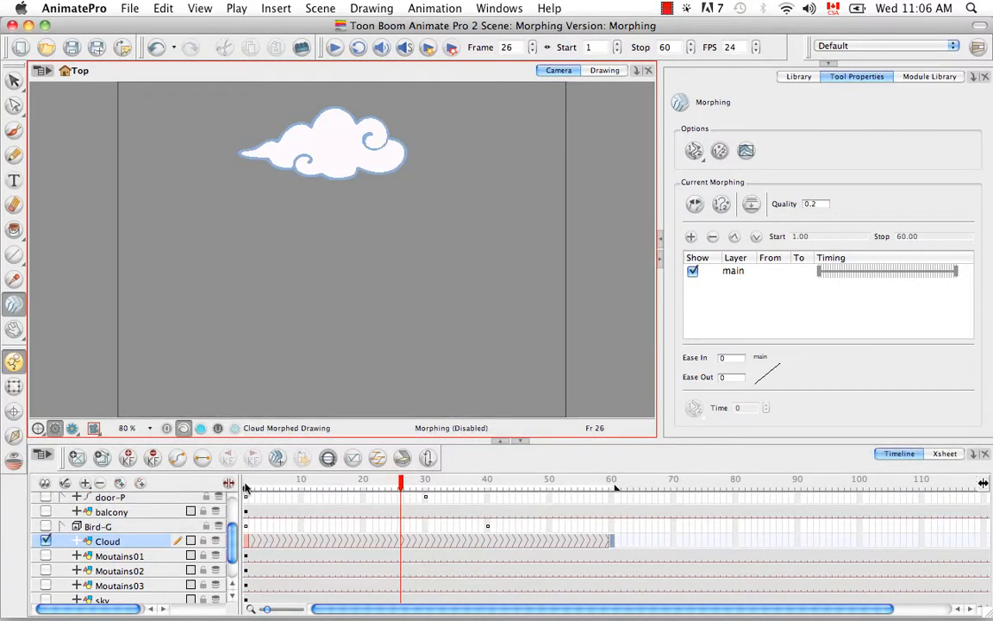
{"action": "left_click", "coordinate": [245, 488]}
{"action": "left_click", "coordinate": [335, 47]}
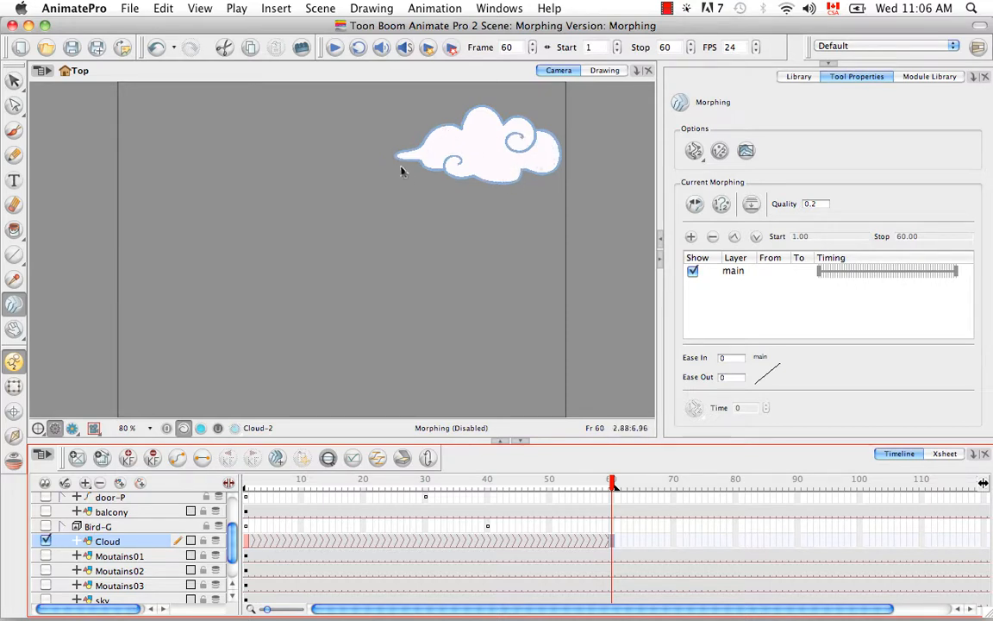
Step: Replay the cloud morph, return to frame 1 to view the hinted cloud, and play the sequence again
{"action": "left_click", "coordinate": [337, 50]}
{"action": "left_click", "coordinate": [246, 485]}
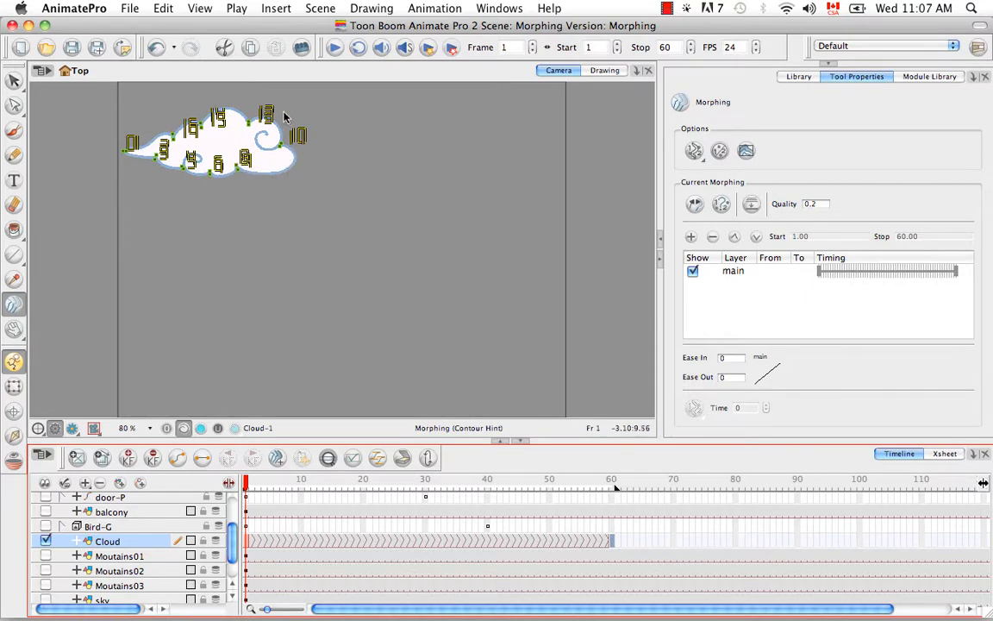
{"action": "left_click", "coordinate": [335, 49]}
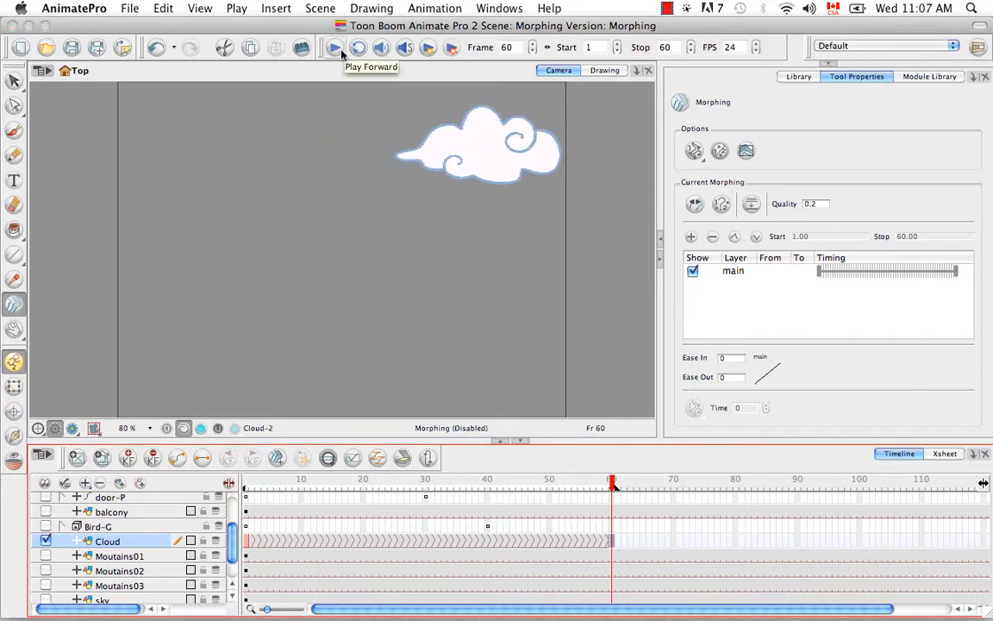
{"action": "left_click", "coordinate": [337, 50]}
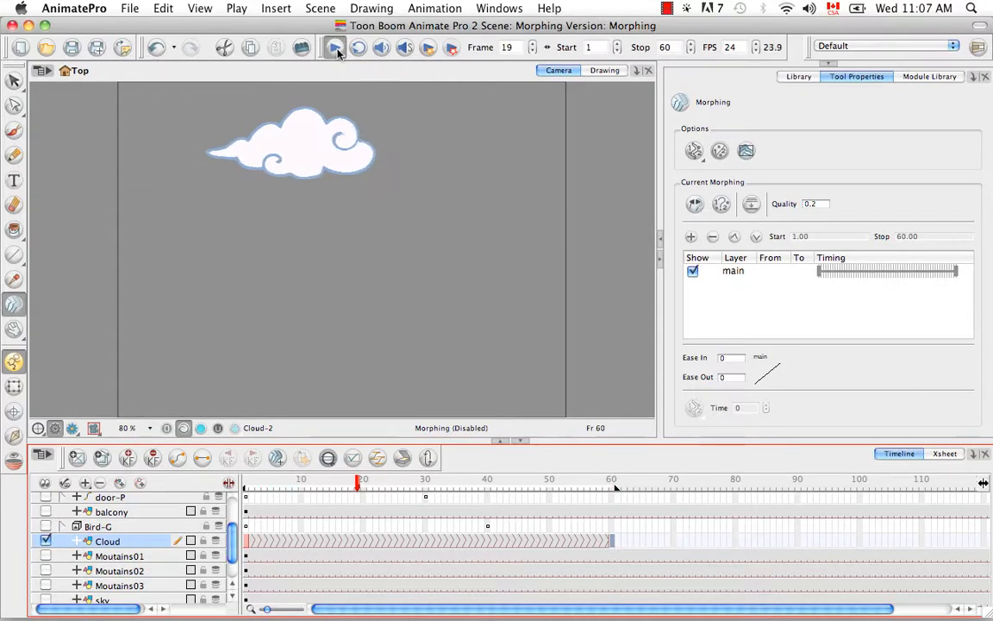